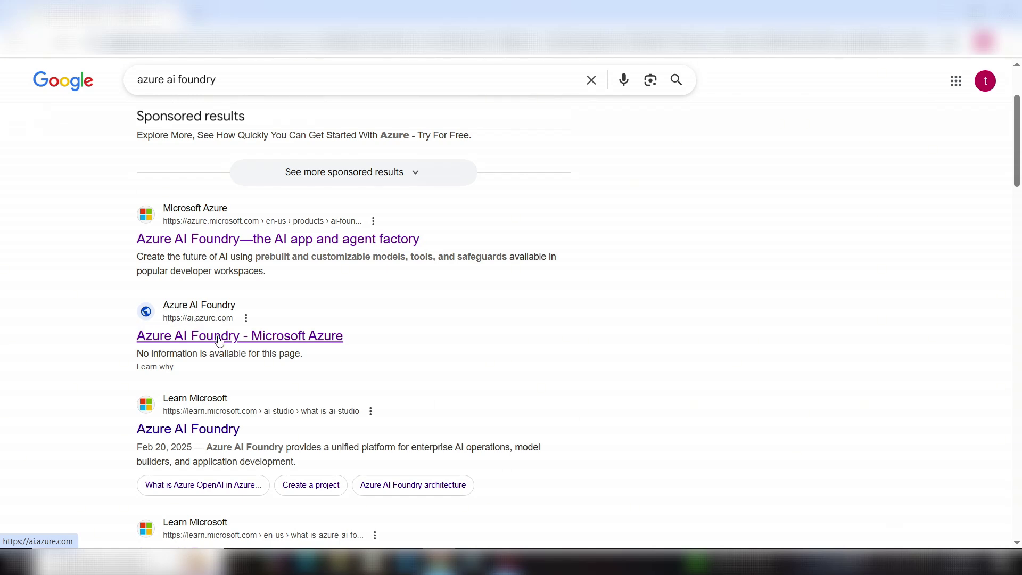
# Open the Azure AI Foundry portal from the search results and view the aiforal-prj-8298-resource.
pyautogui.click(219, 336)
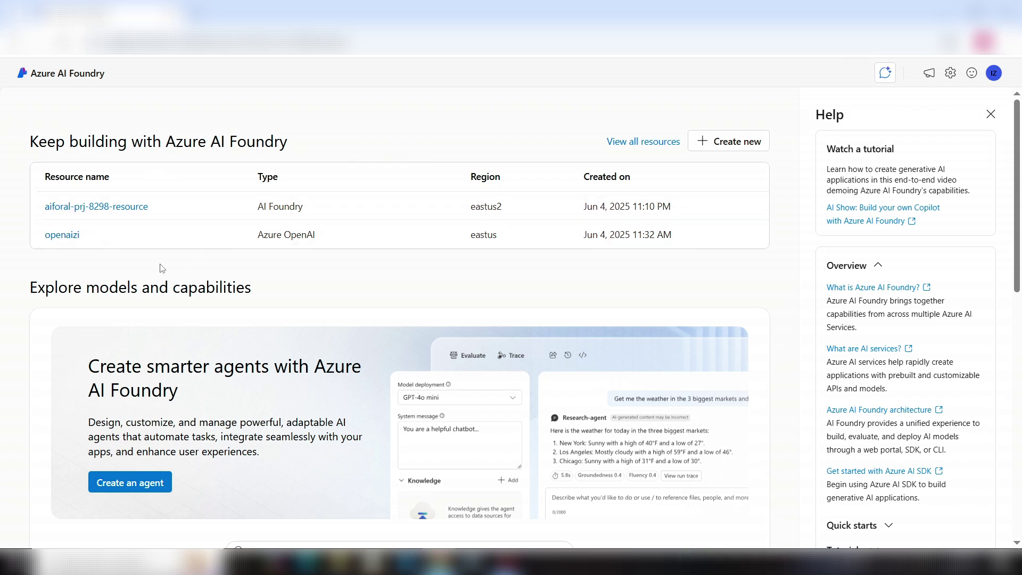
pyautogui.click(115, 213)
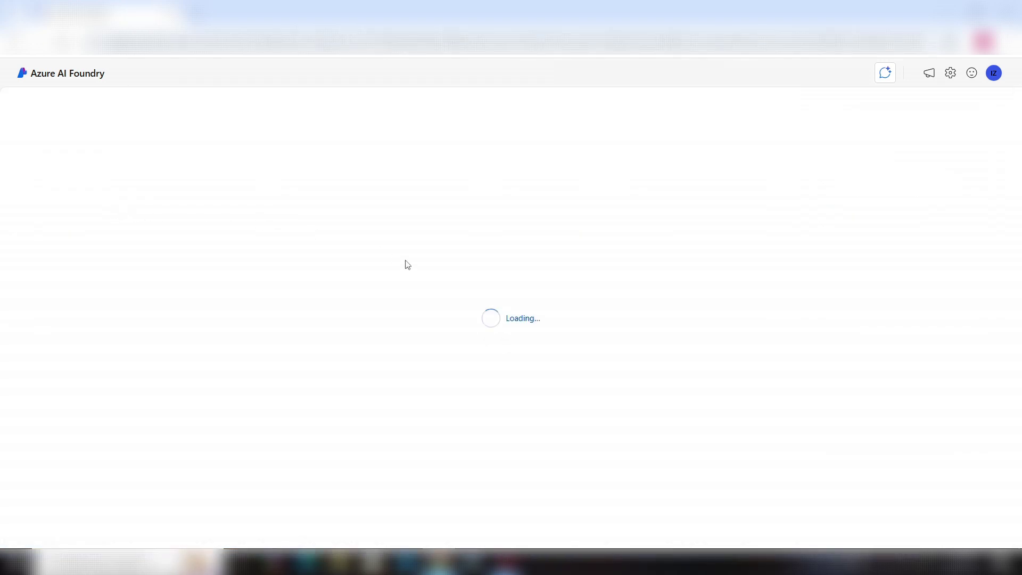
pyautogui.moveTo(452, 366); pyautogui.dragTo(580, 365)
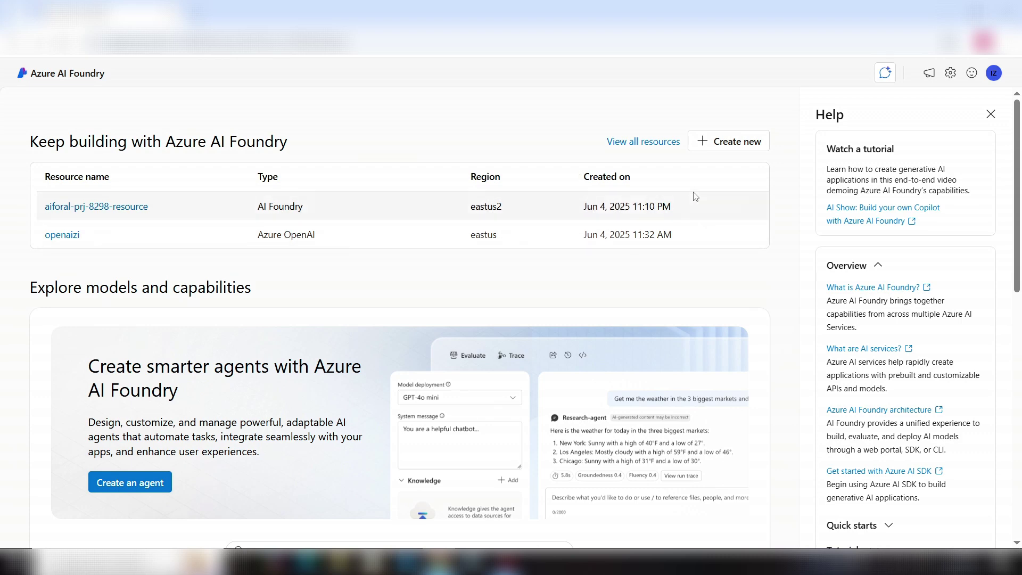
# Start creating a new project based on the AI hub resource type.
pyautogui.click(741, 147)
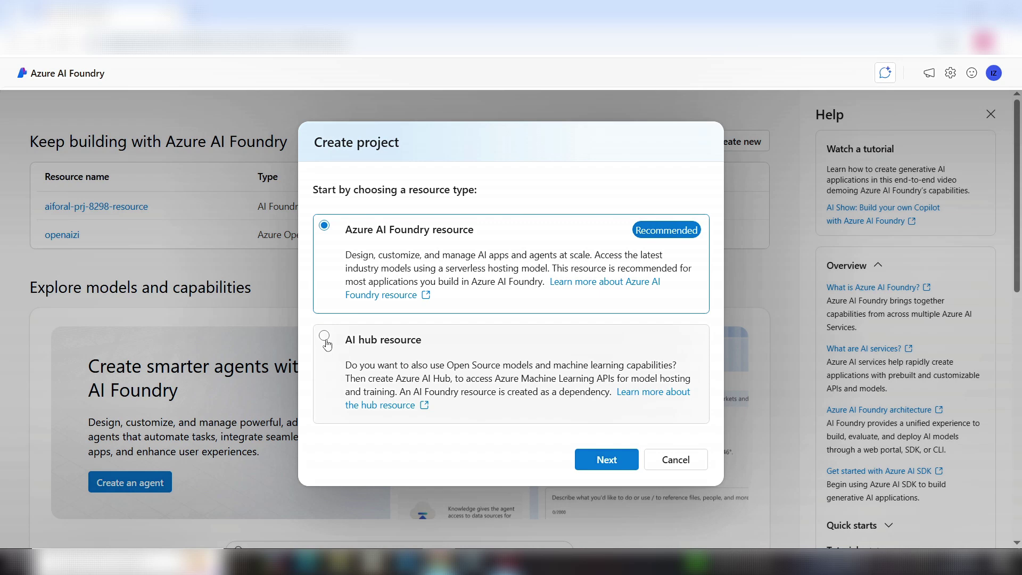
pyautogui.click(326, 340)
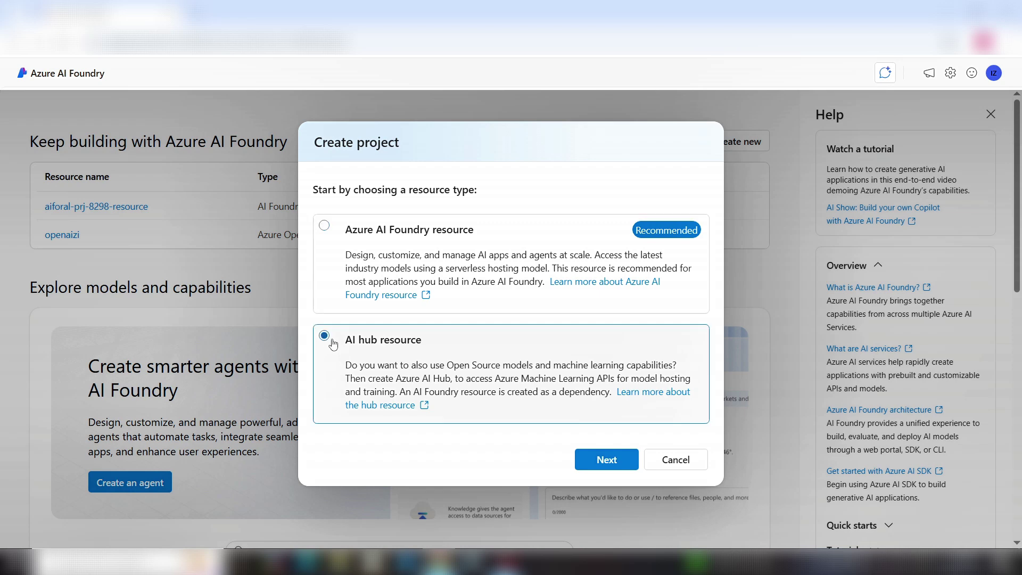
pyautogui.click(591, 462)
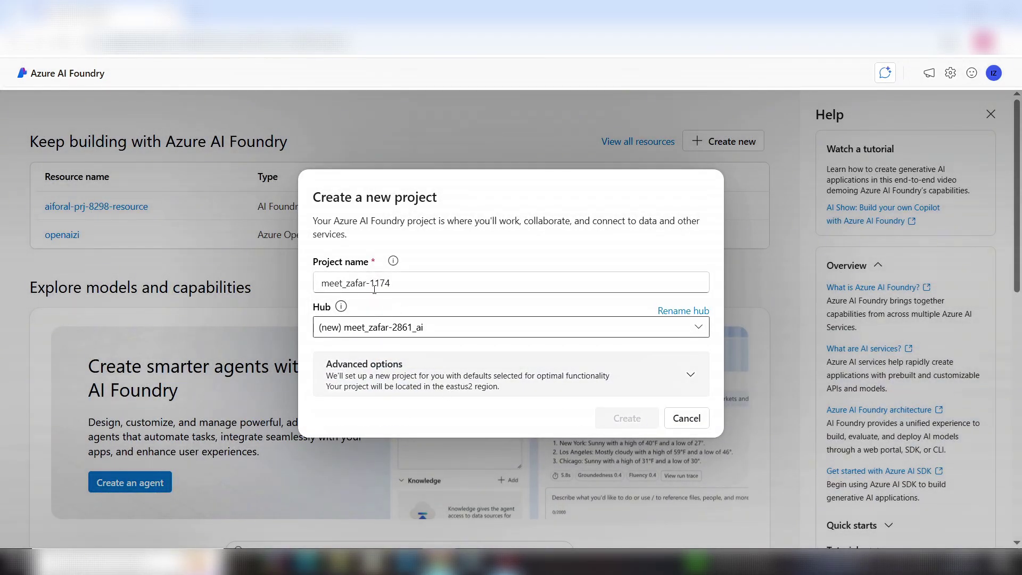
# Name the new project aiforall-proj-1174, keeping its numeric suffix.
pyautogui.moveTo(367, 283); pyautogui.dragTo(294, 277)
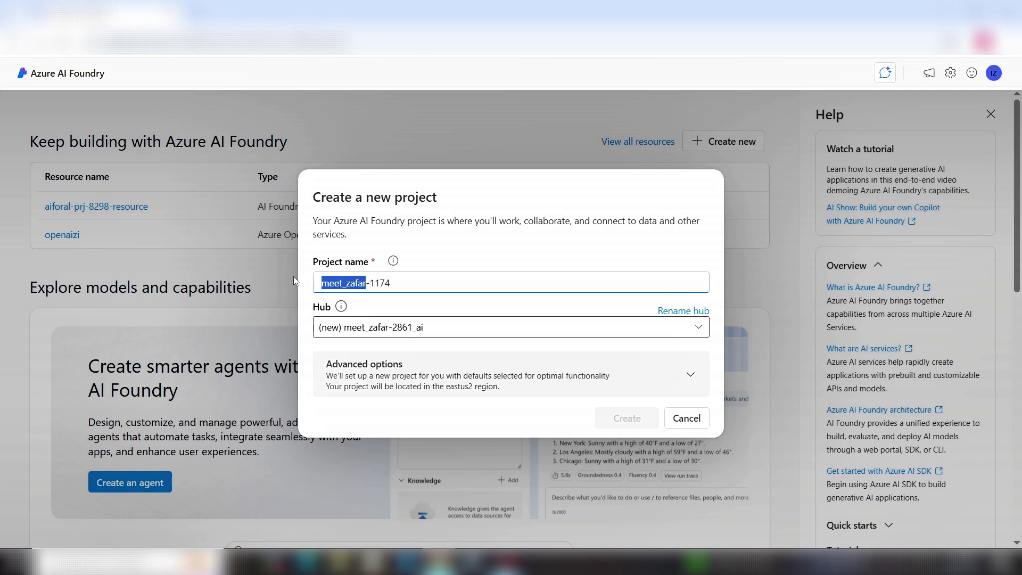
pyautogui.write('aifor')
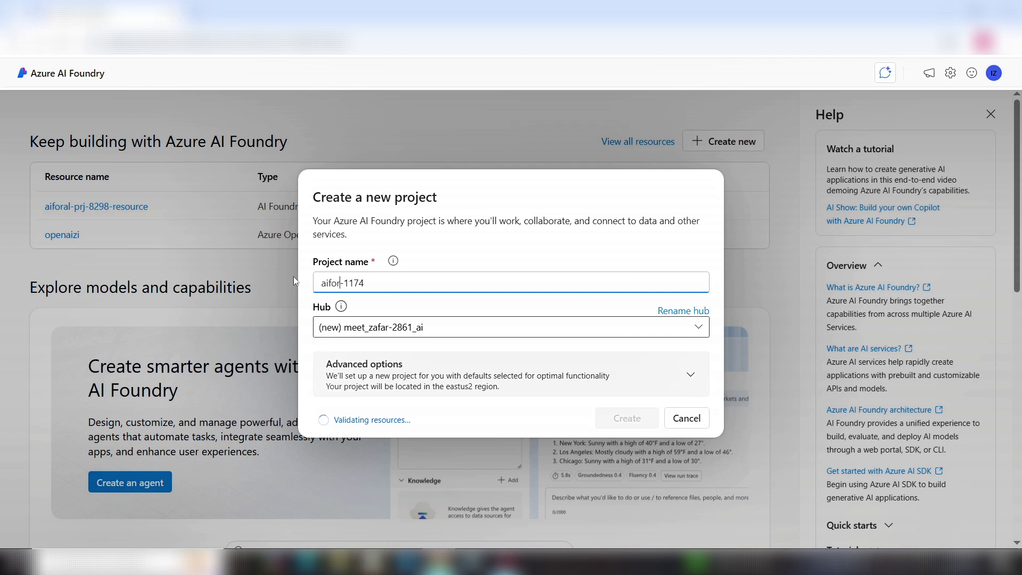
pyautogui.write('all_proj')
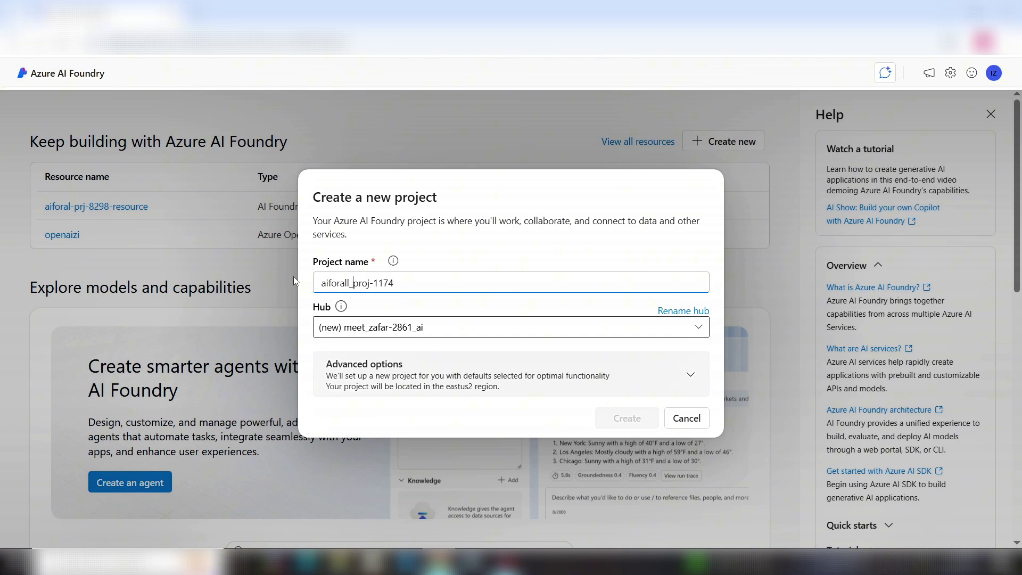
pyautogui.press('BackSpace')
pyautogui.write('-')
# Rename the project's new hub to airforall-hub-june11 and create the project.
pyautogui.tripleClick(390, 327)
pyautogui.moveTo(390, 327); pyautogui.dragTo(346, 326)
pyautogui.click(444, 329)
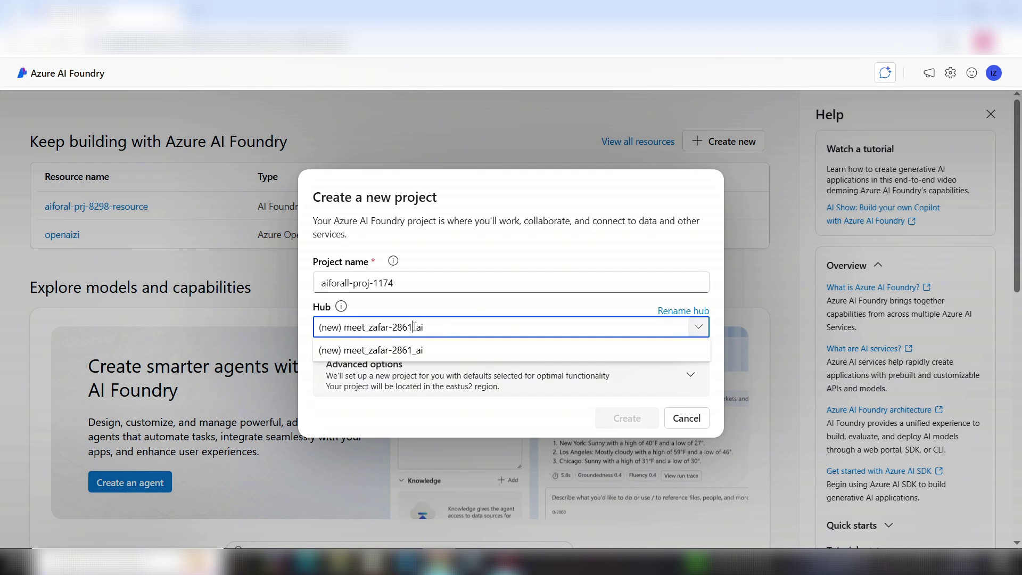
pyautogui.click(683, 313)
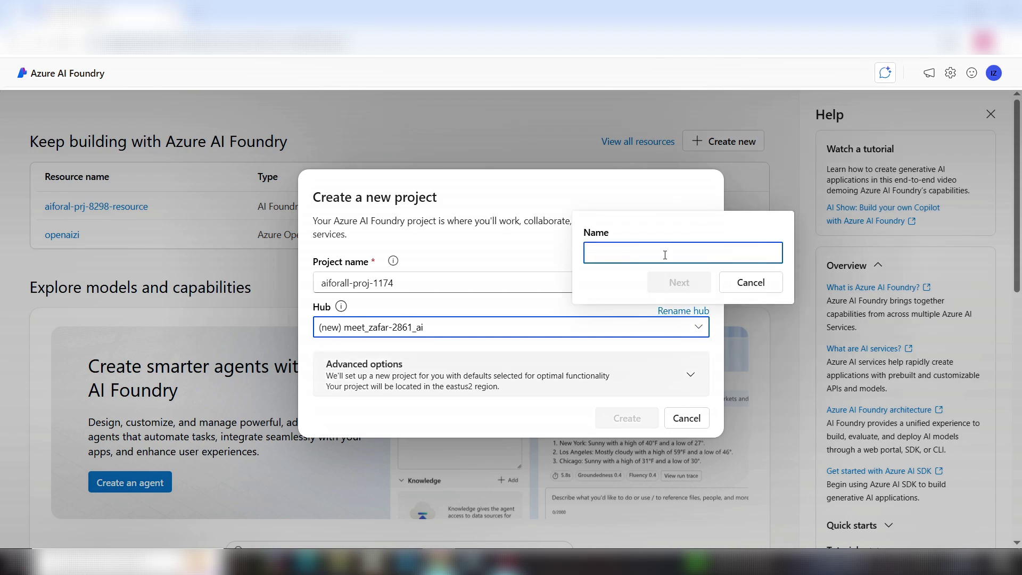
pyautogui.write('airforall-hub-')
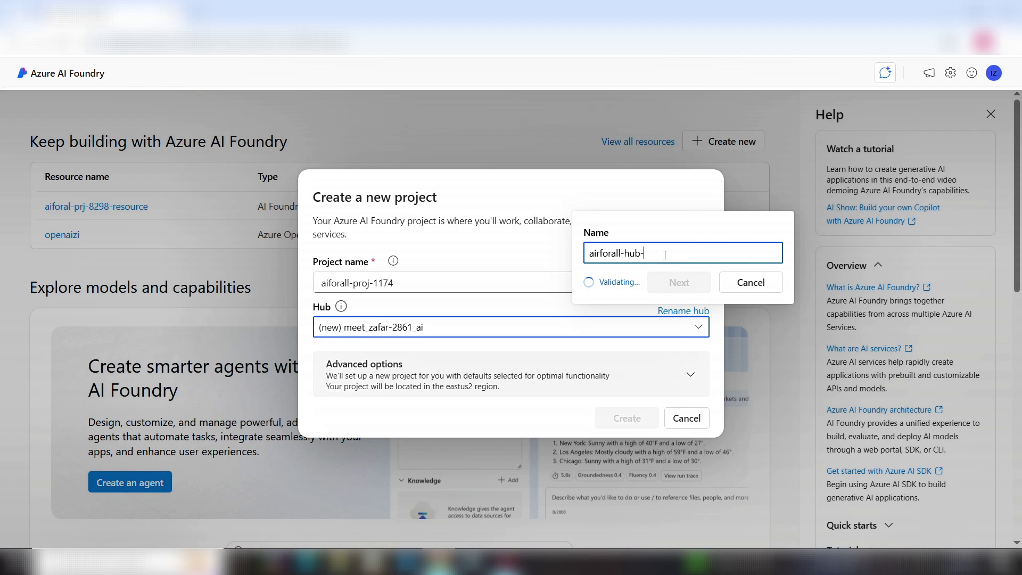
pyautogui.write('june11')
pyautogui.click(676, 285)
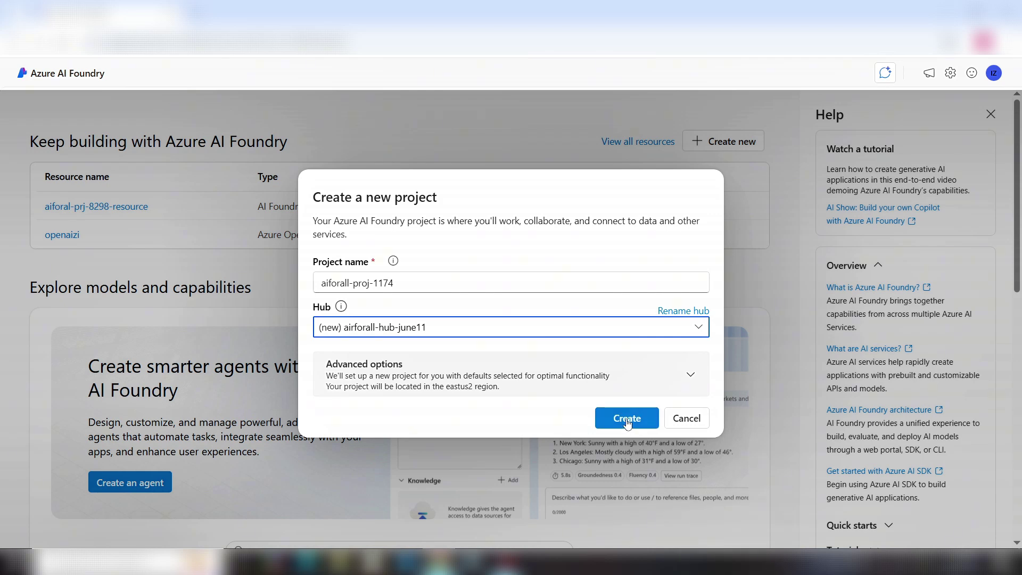
pyautogui.click(627, 419)
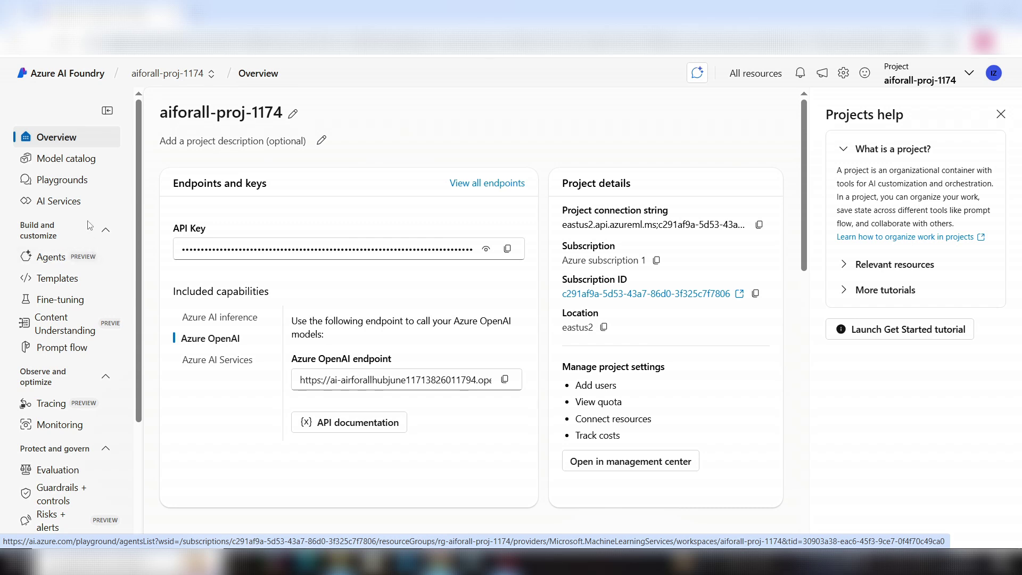
# Browse the project's model catalog, examining the available models and the filter options.
pyautogui.click(77, 166)
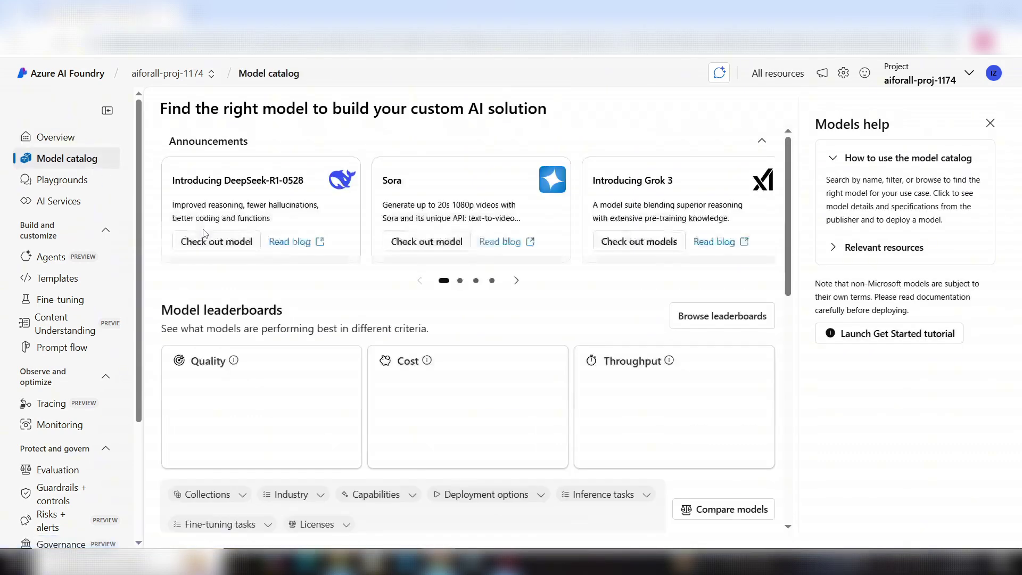
pyautogui.scroll(-8, 517, 344)
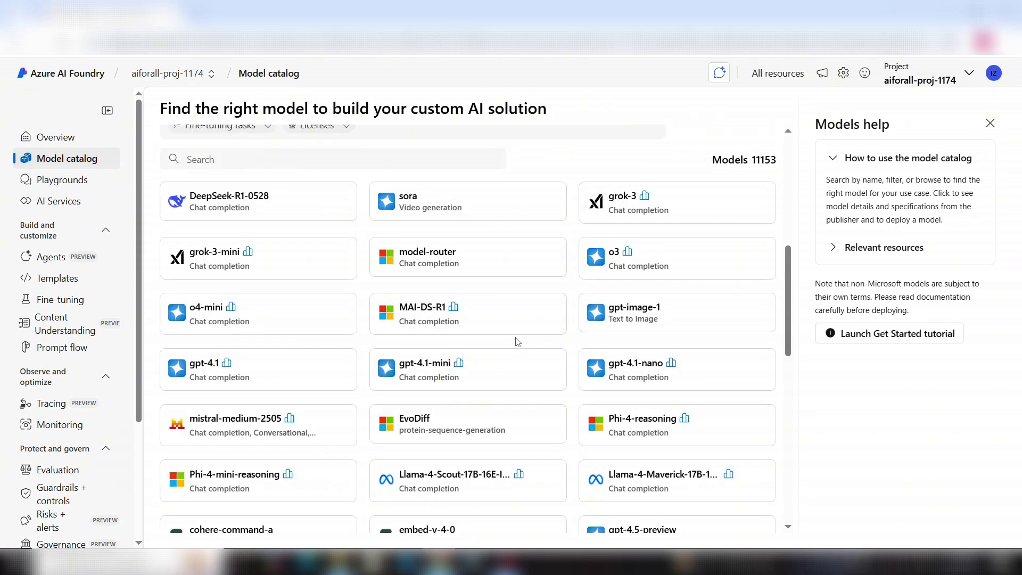
pyautogui.scroll(1, 517, 345)
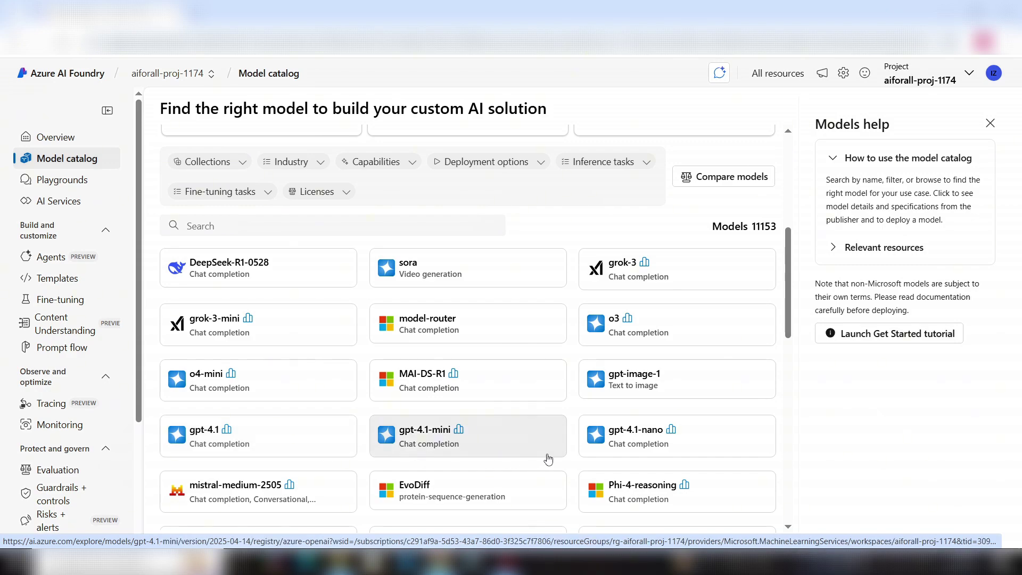
pyautogui.scroll(-4, 548, 457)
pyautogui.scroll(-1, 551, 456)
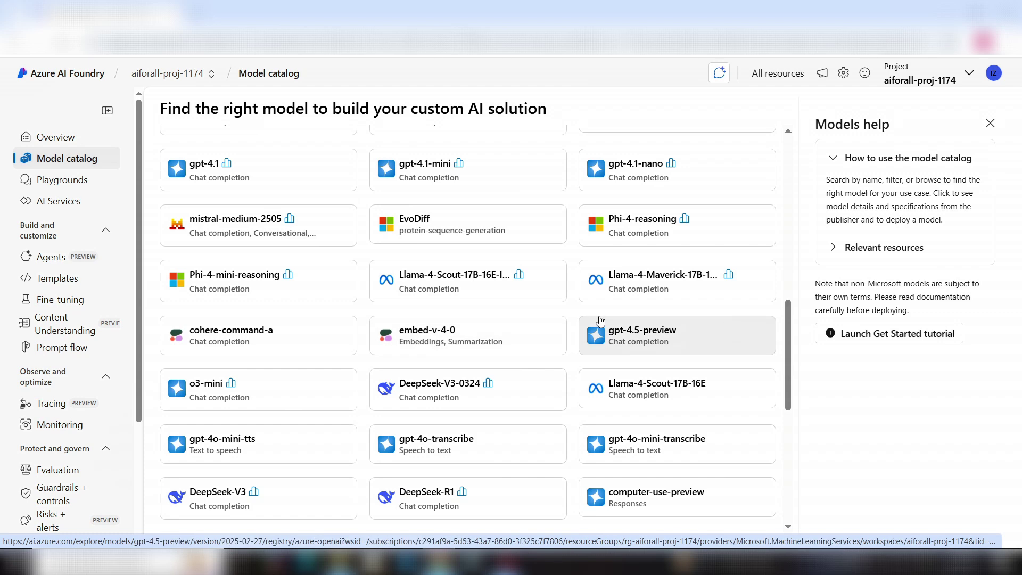
pyautogui.scroll(-4, 600, 320)
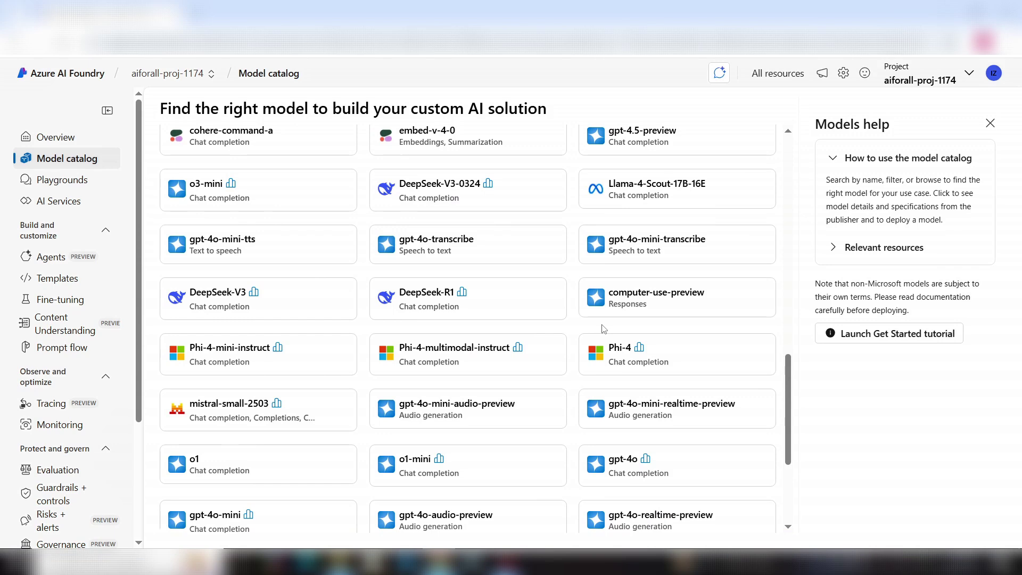
pyautogui.scroll(9, 604, 328)
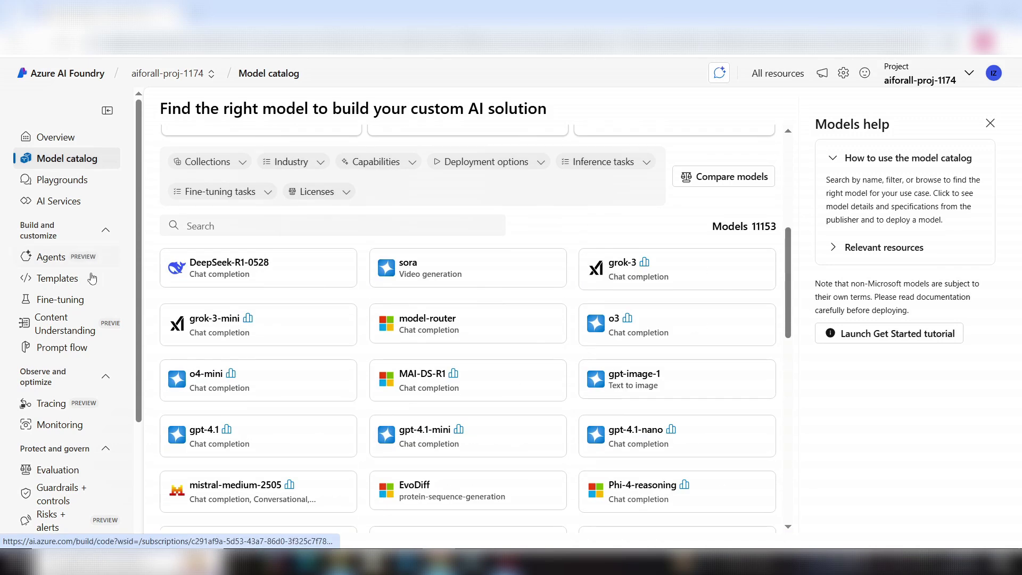
# Review the types of AI playgrounds offered in the project.
pyautogui.click(84, 179)
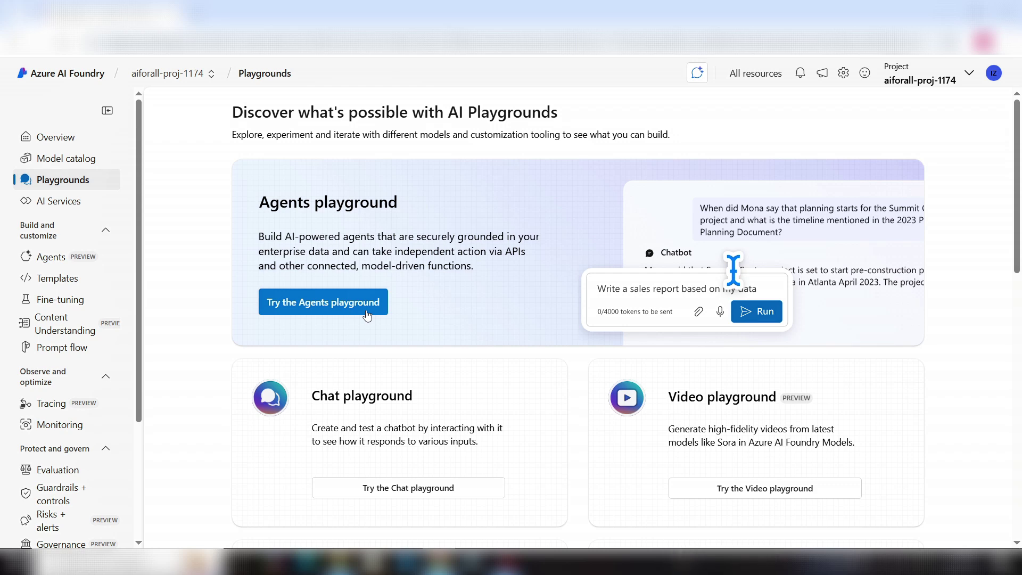
pyautogui.scroll(-8, 367, 316)
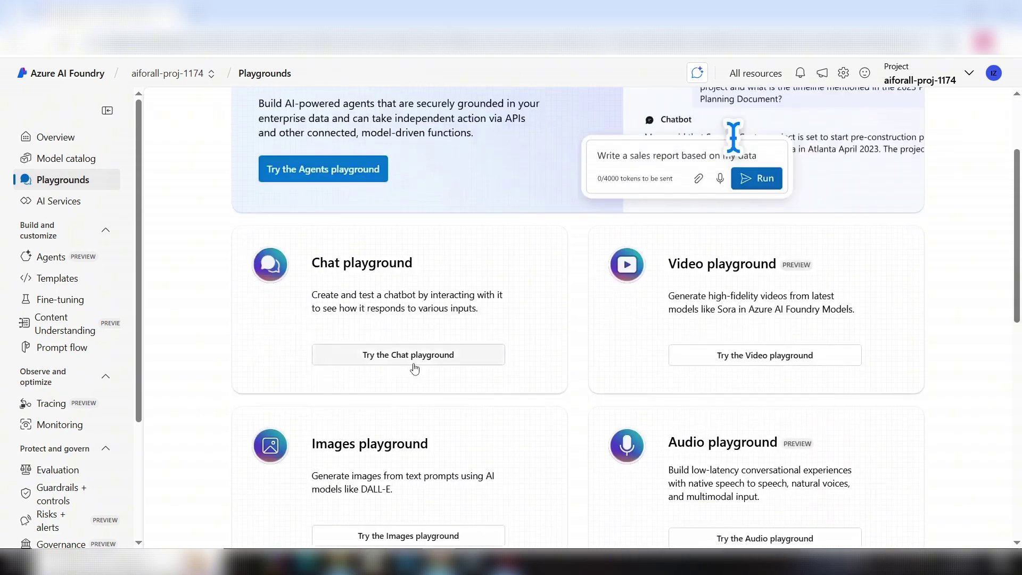
pyautogui.scroll(10, 446, 388)
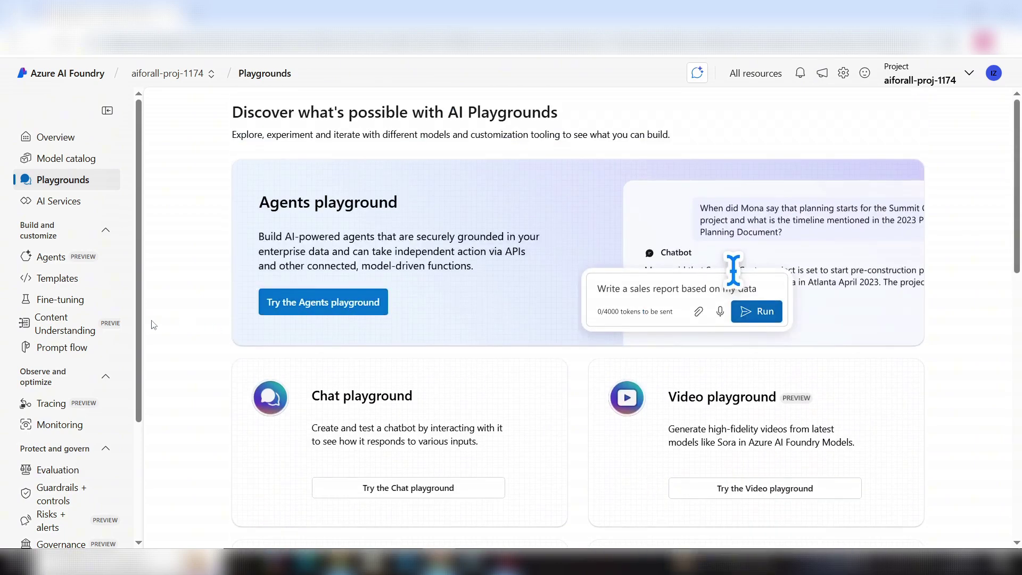
# Open the project's Models + endpoints page and check the fine-tuned model deployment option, leaving it without deploying.
pyautogui.scroll(-3, 95, 314)
pyautogui.scroll(-1, 93, 314)
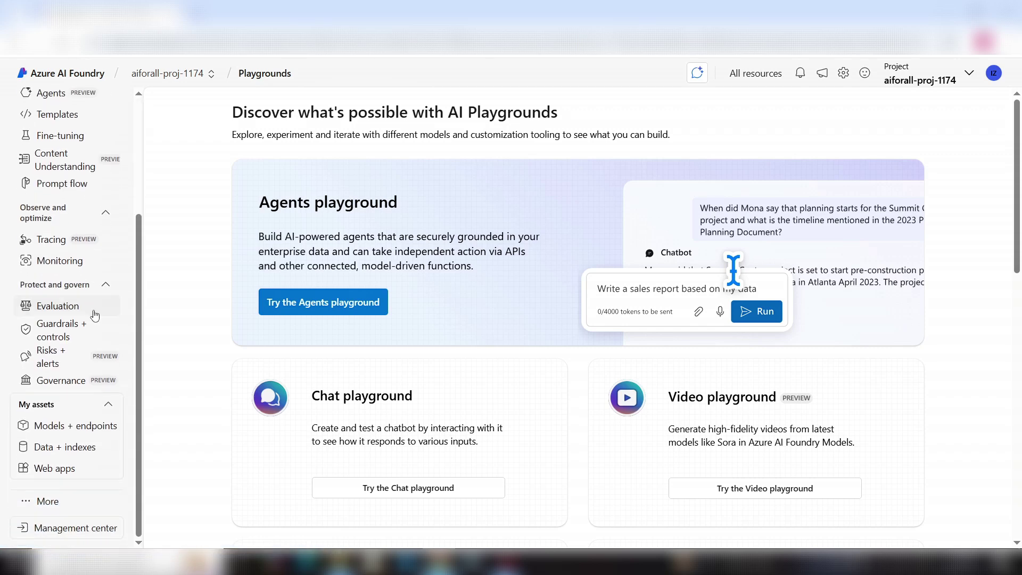
pyautogui.click(80, 432)
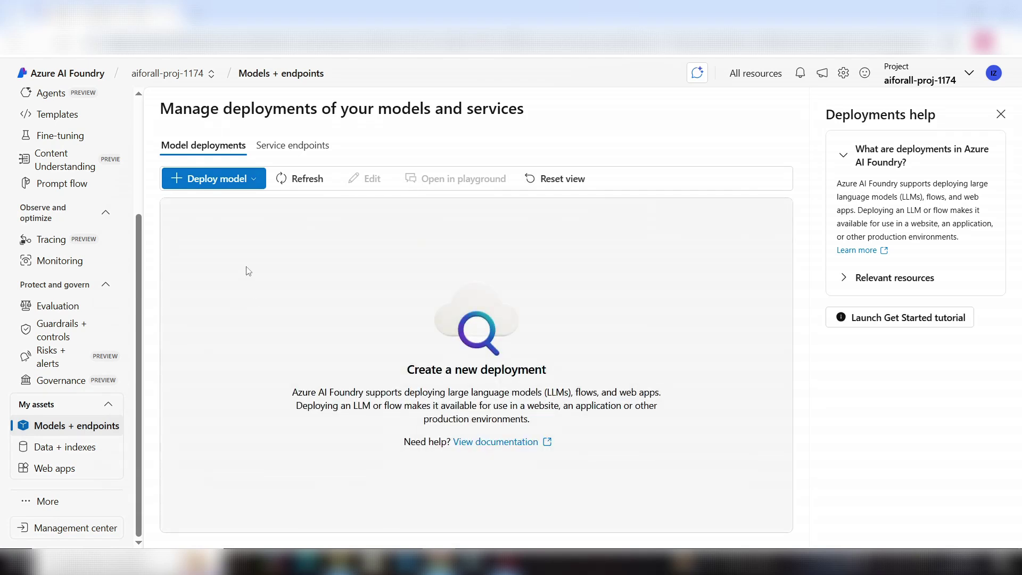
pyautogui.click(202, 191)
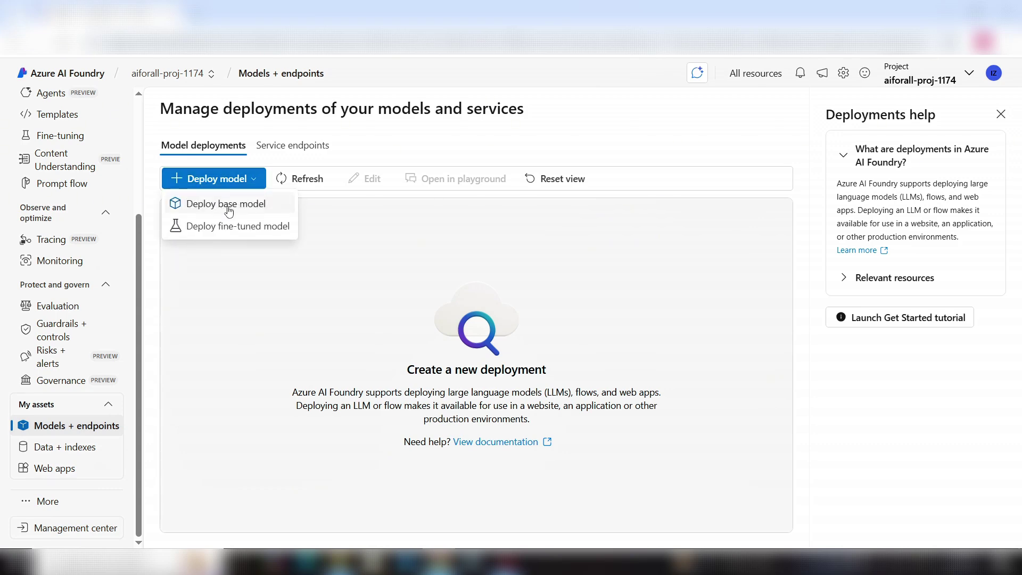
pyautogui.click(254, 235)
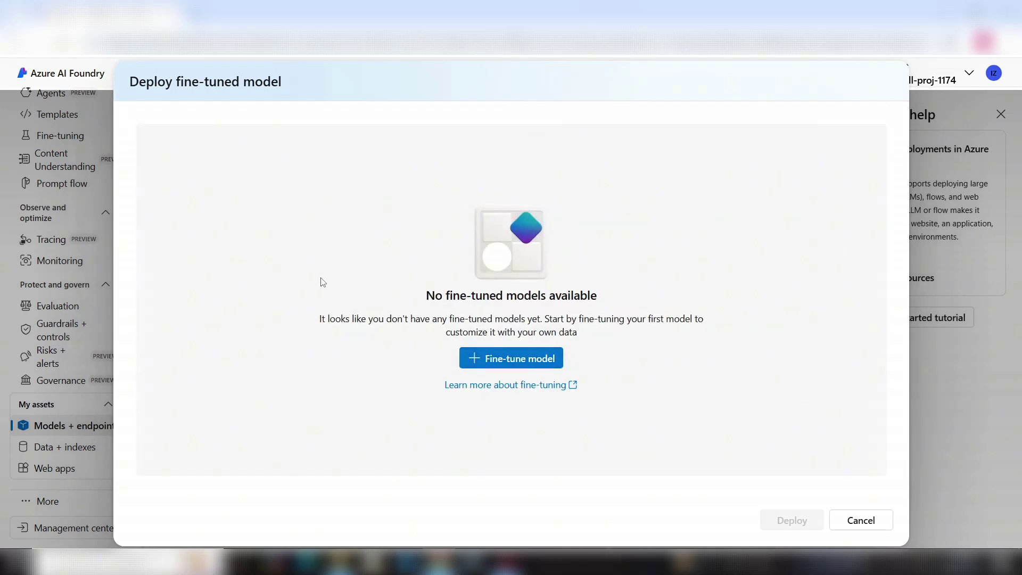
pyautogui.click(866, 524)
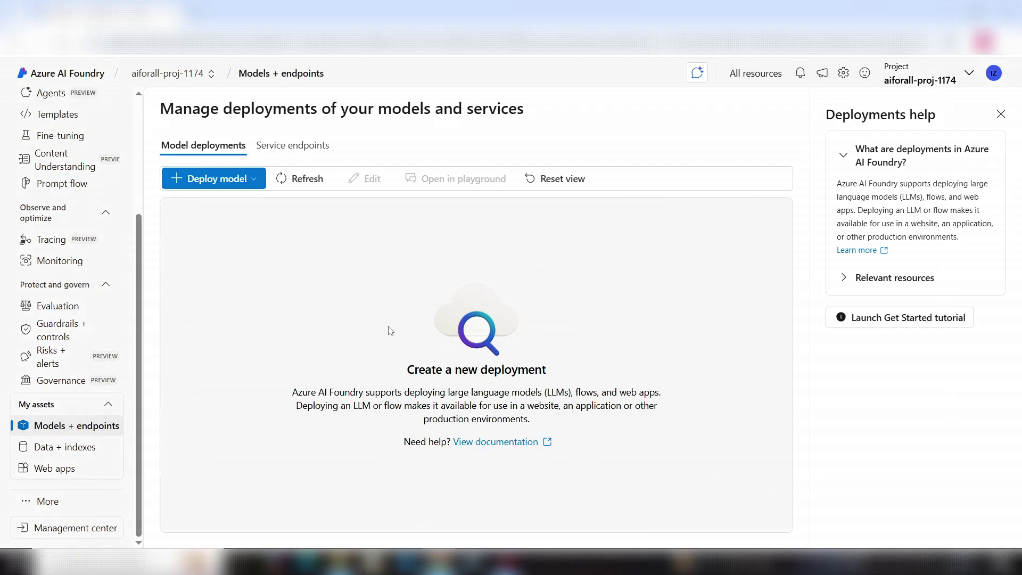
# Look through the base models offered for deployment and close the selection without deploying one.
pyautogui.click(251, 181)
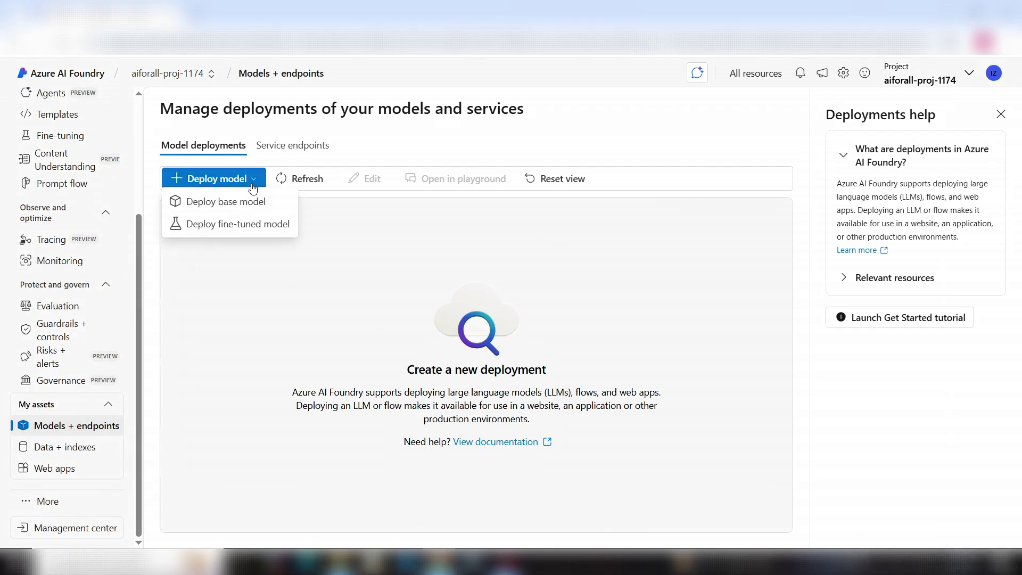
pyautogui.click(251, 206)
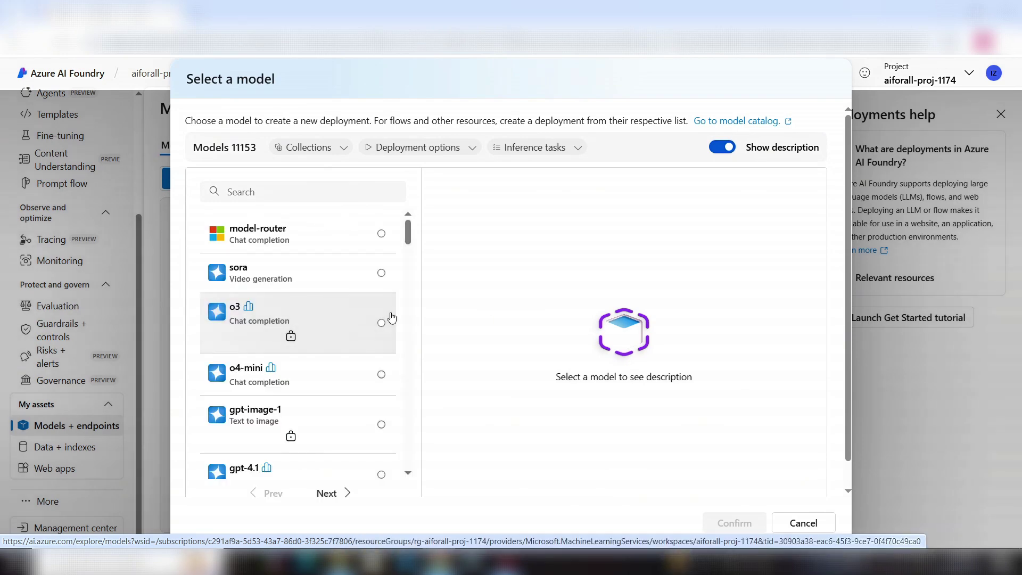
pyautogui.scroll(-3, 392, 318)
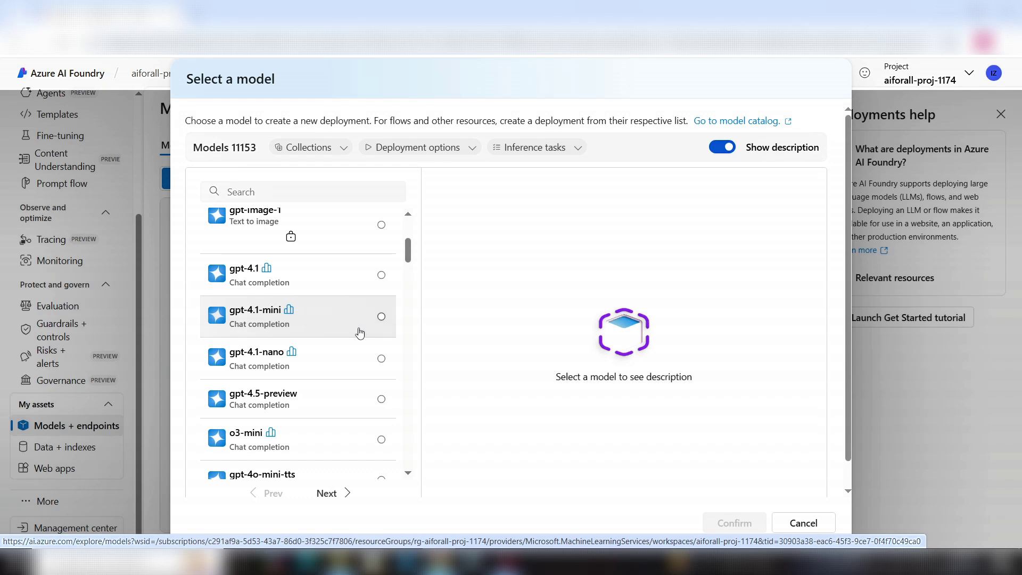
pyautogui.scroll(-3, 360, 332)
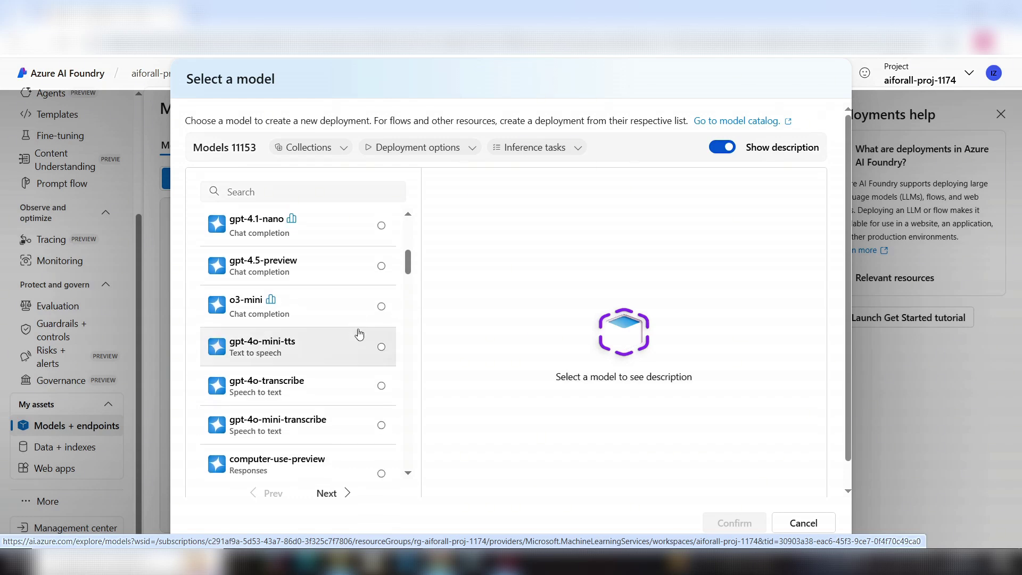
pyautogui.scroll(-1, 360, 333)
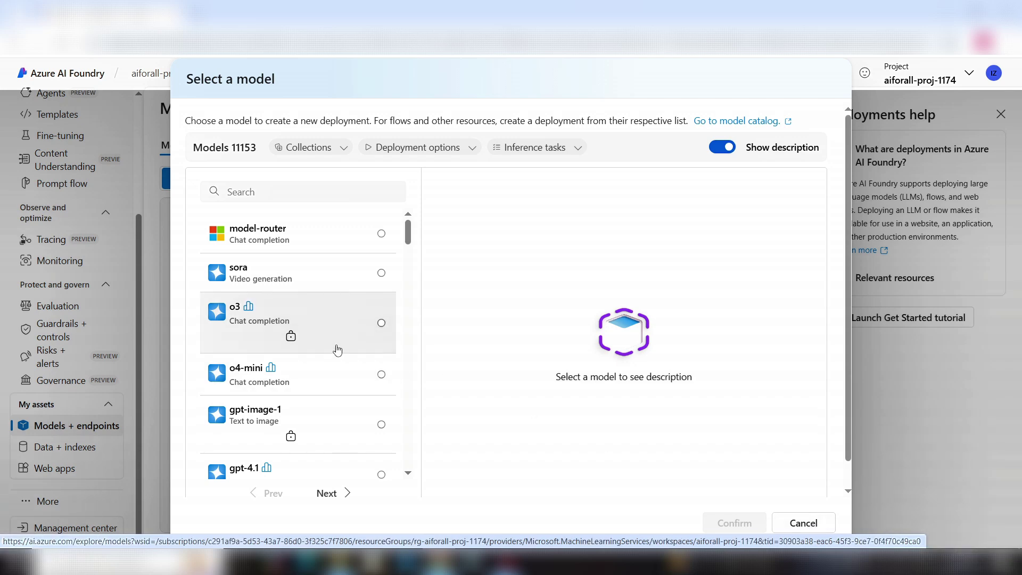
pyautogui.scroll(-3, 332, 357)
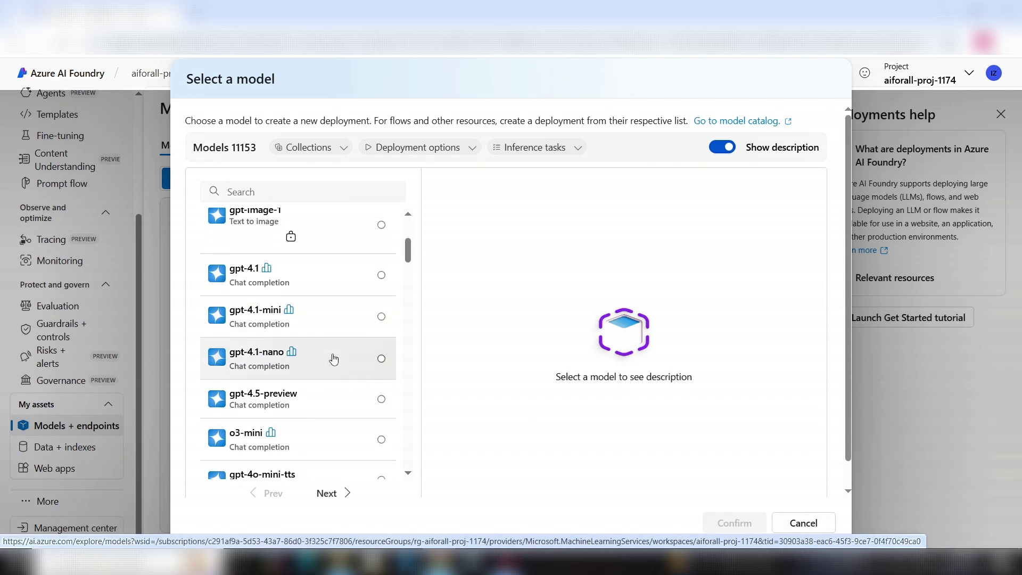
pyautogui.click(803, 523)
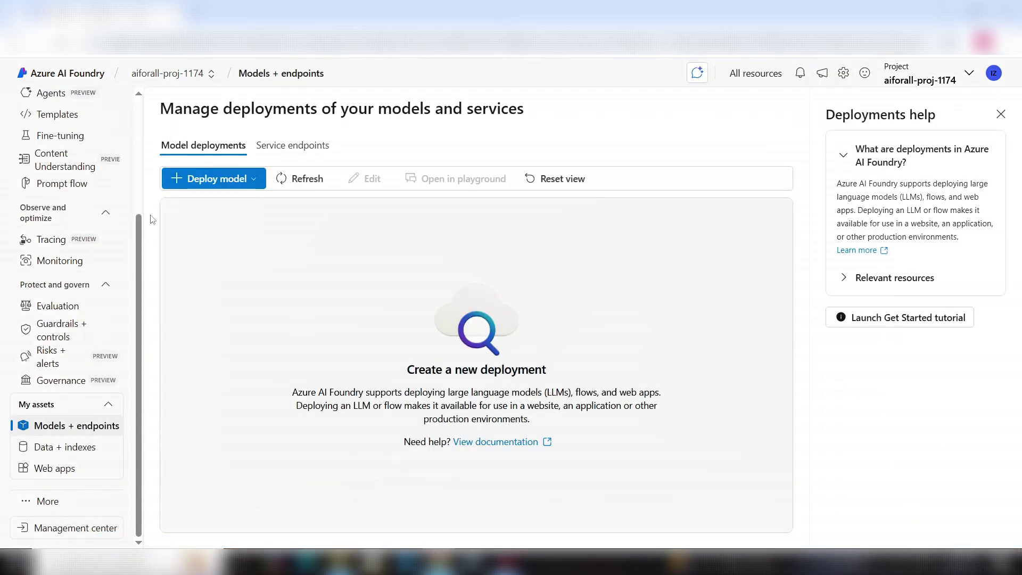
# Open the Chat playground from the project's playgrounds overview.
pyautogui.scroll(1, 95, 214)
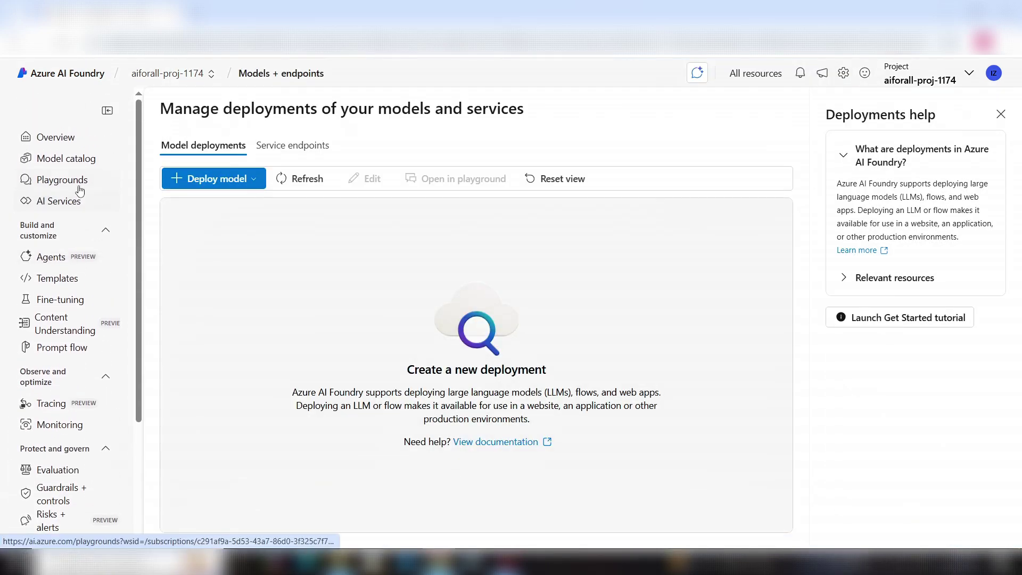
pyautogui.click(80, 190)
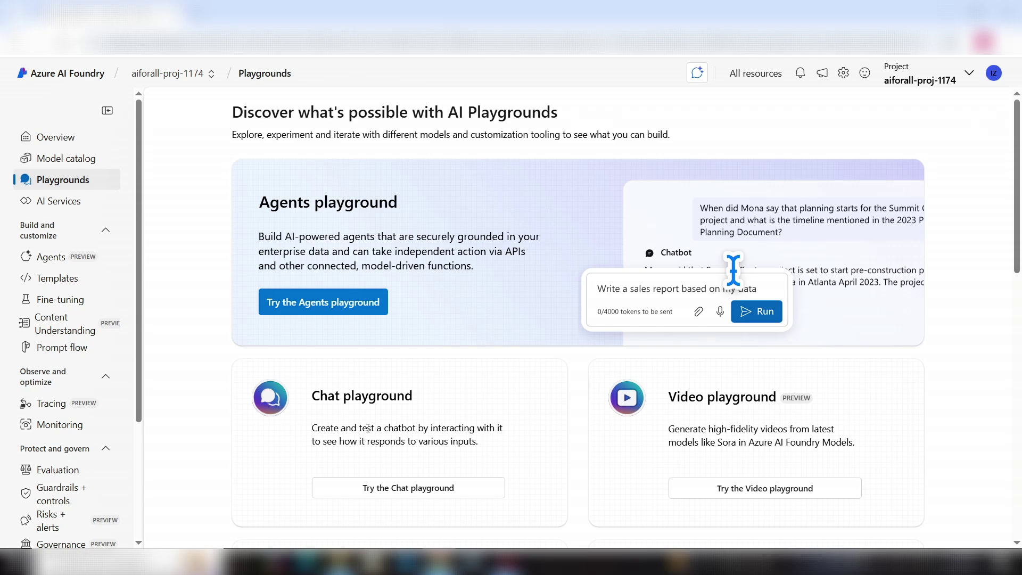
pyautogui.click(395, 495)
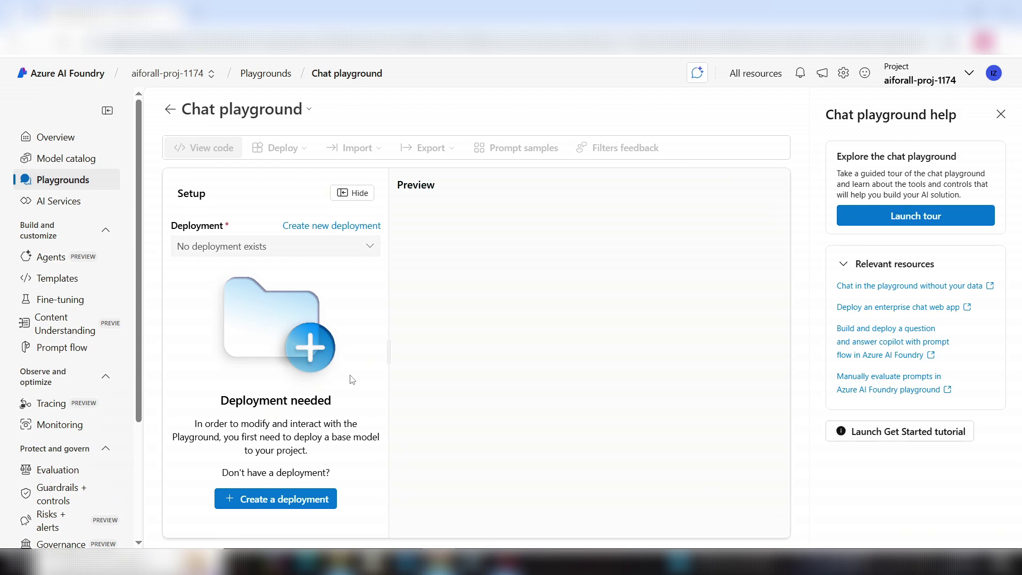
# Start a new deployment for the Chat playground, choosing gpt-4.1 as the chat completion model after reading its description.
pyautogui.click(261, 499)
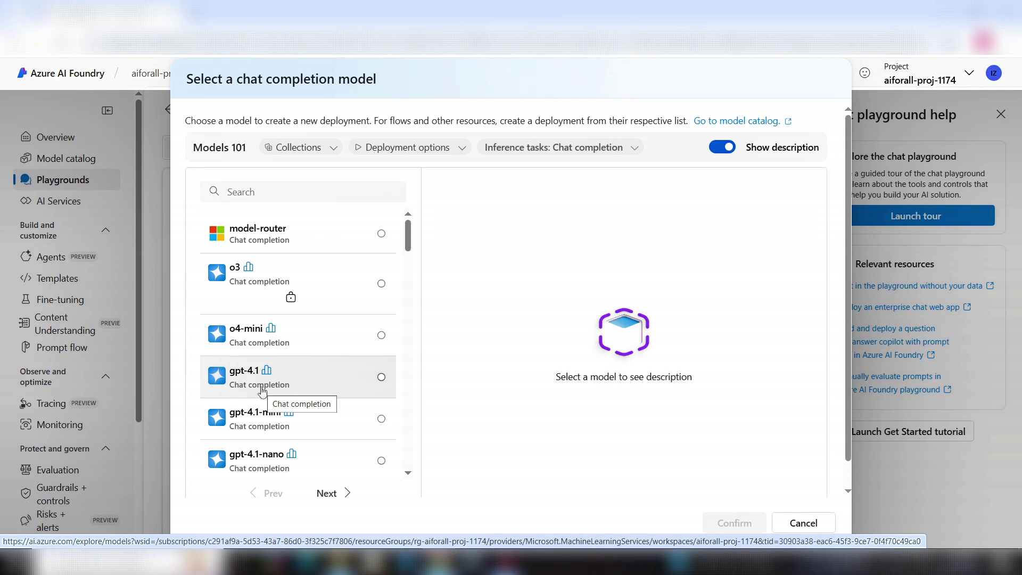
pyautogui.scroll(-1, 315, 358)
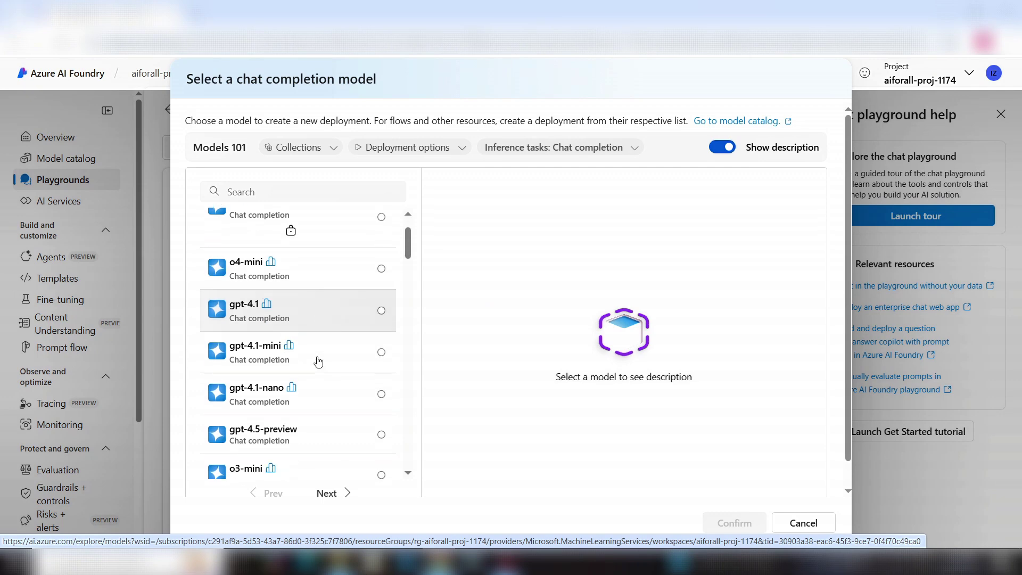
pyautogui.click(256, 319)
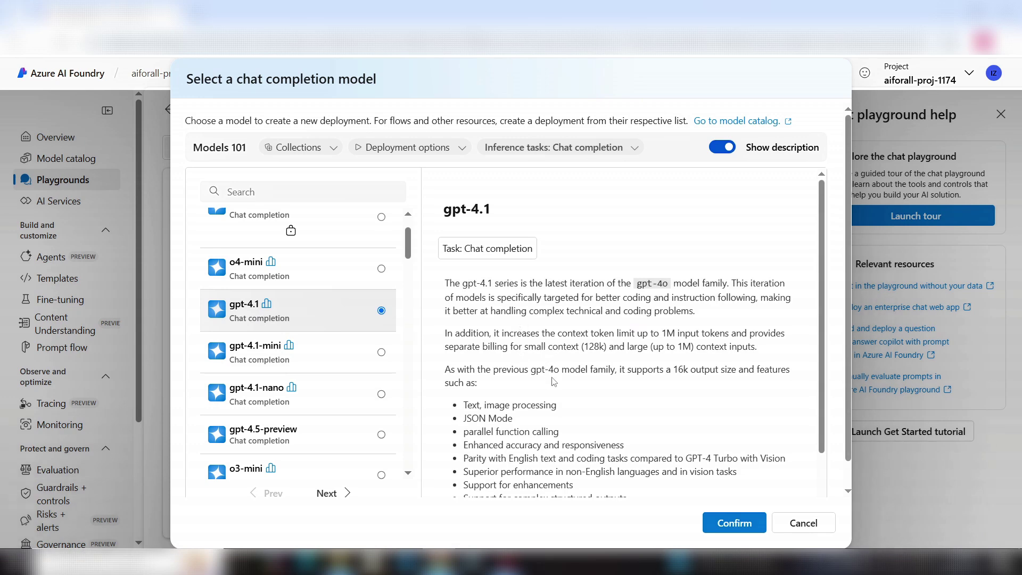
pyautogui.moveTo(447, 284); pyautogui.dragTo(539, 369)
pyautogui.click(534, 404)
pyautogui.scroll(-1, 534, 403)
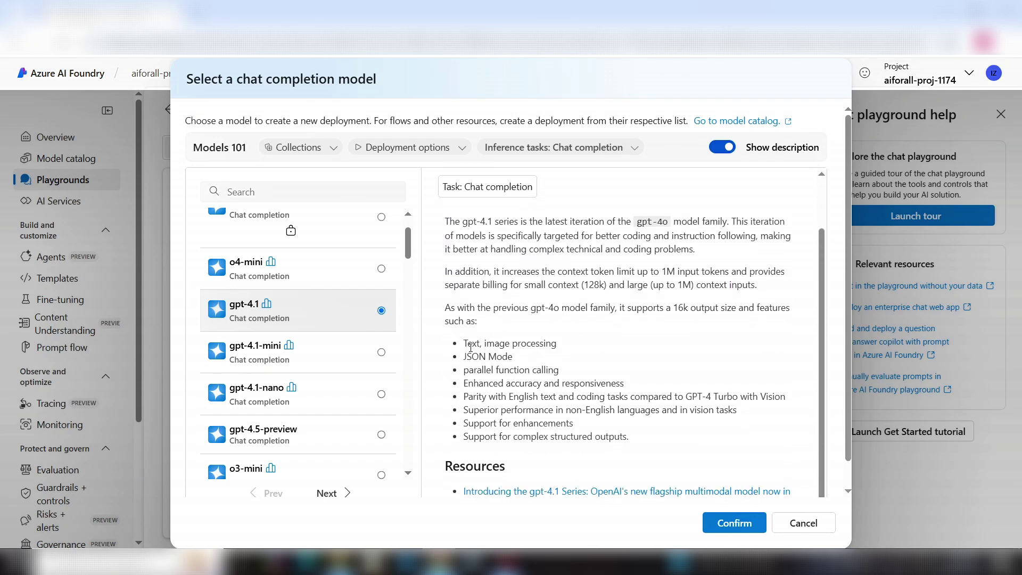
pyautogui.moveTo(467, 344); pyautogui.dragTo(583, 389)
pyautogui.click(629, 350)
pyautogui.moveTo(474, 370); pyautogui.dragTo(600, 436)
pyautogui.scroll(-1, 477, 280)
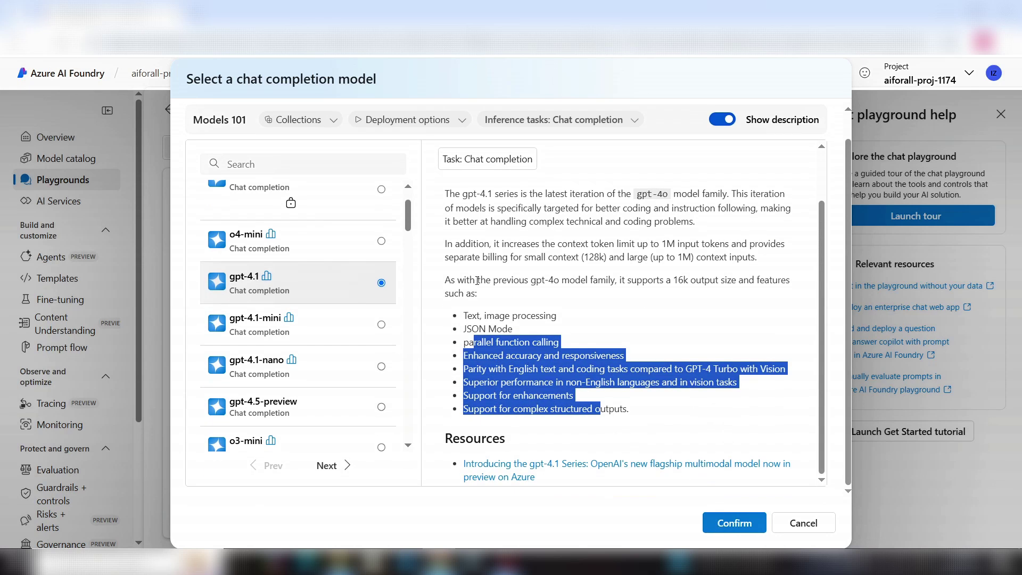
pyautogui.click(733, 524)
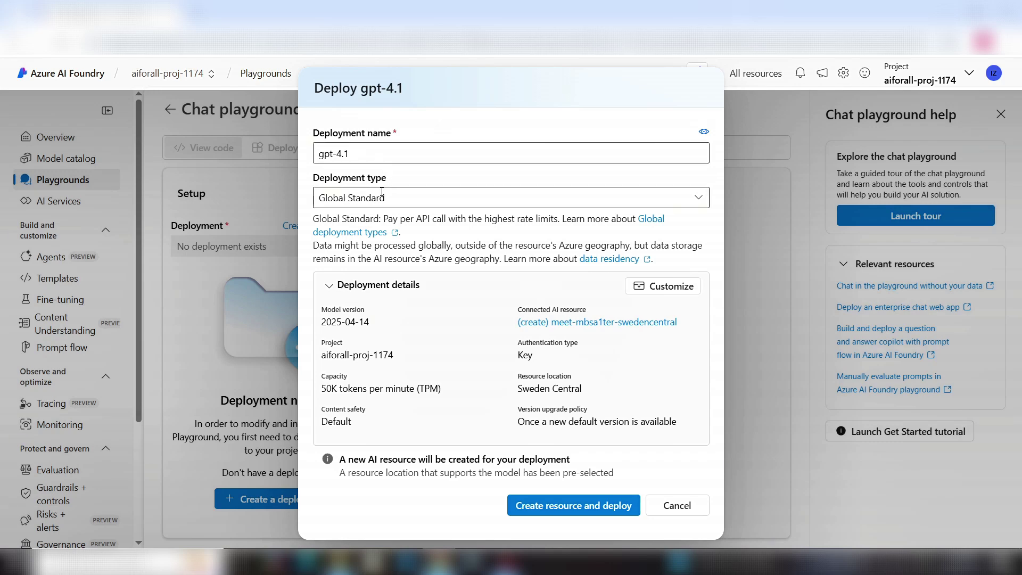
# Set the gpt-4.1 deployment type to Data Zone Standard and review the deployment details.
pyautogui.click(698, 205)
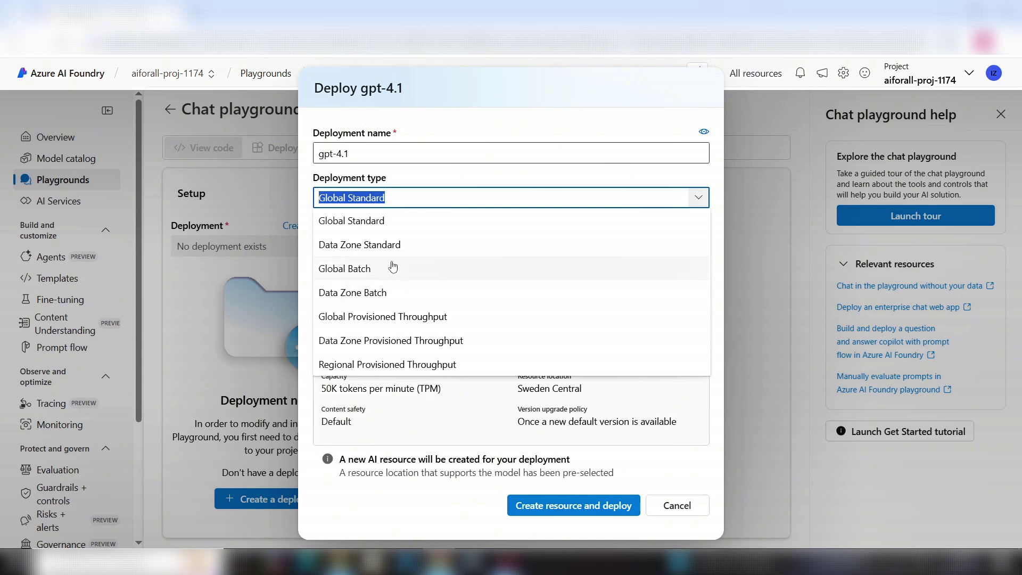
pyautogui.click(394, 246)
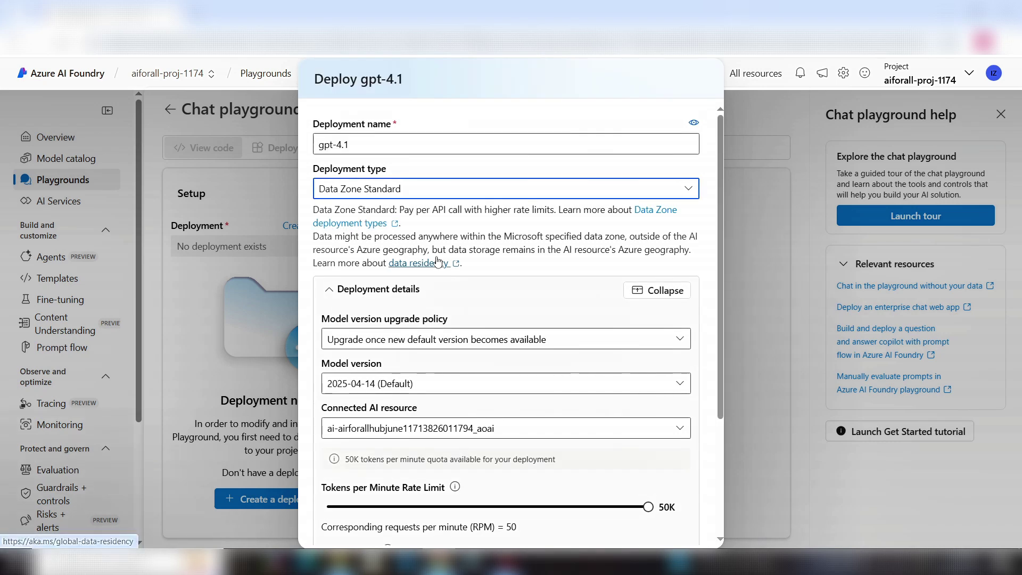
pyautogui.scroll(-3, 438, 261)
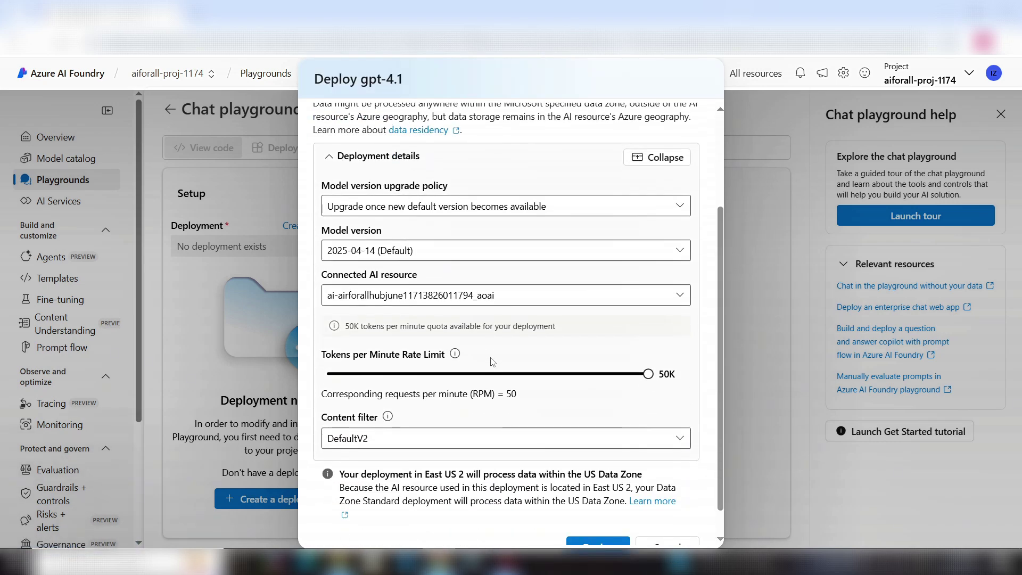
pyautogui.scroll(3, 493, 362)
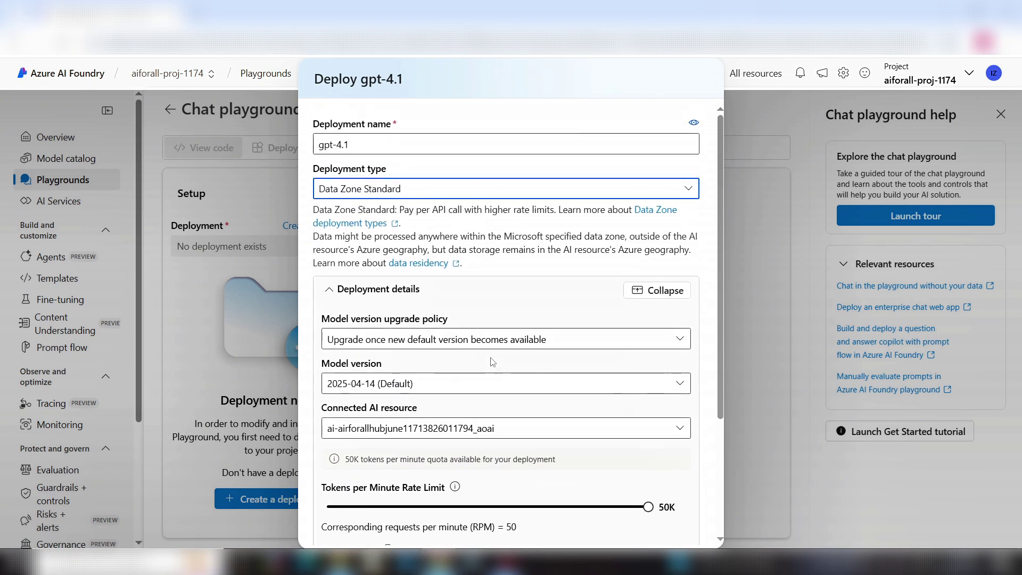
pyautogui.scroll(-3, 493, 362)
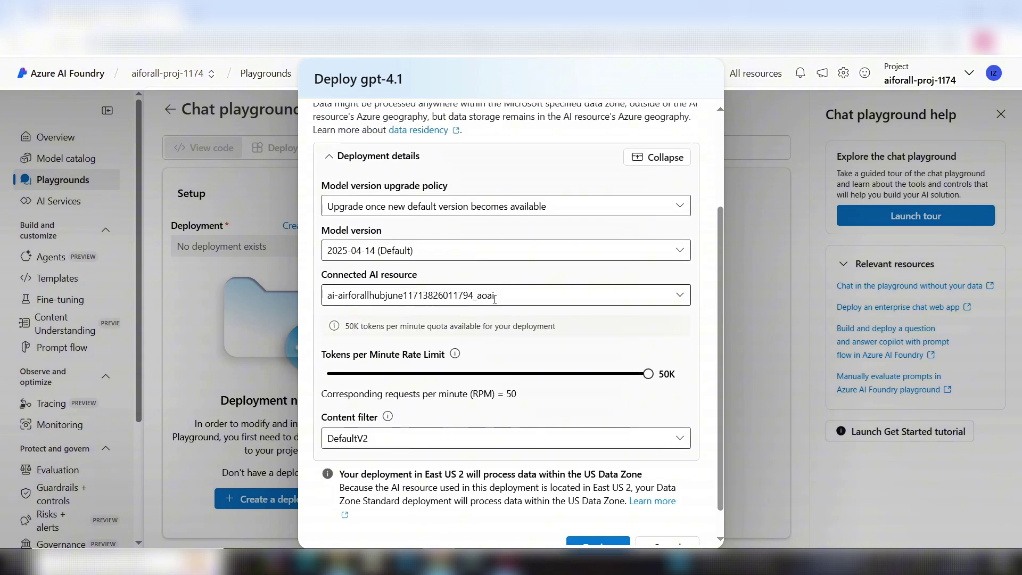
# Lower the tokens per minute rate limit to 10K and deploy the gpt-4.1 model.
pyautogui.scroll(-1, 498, 325)
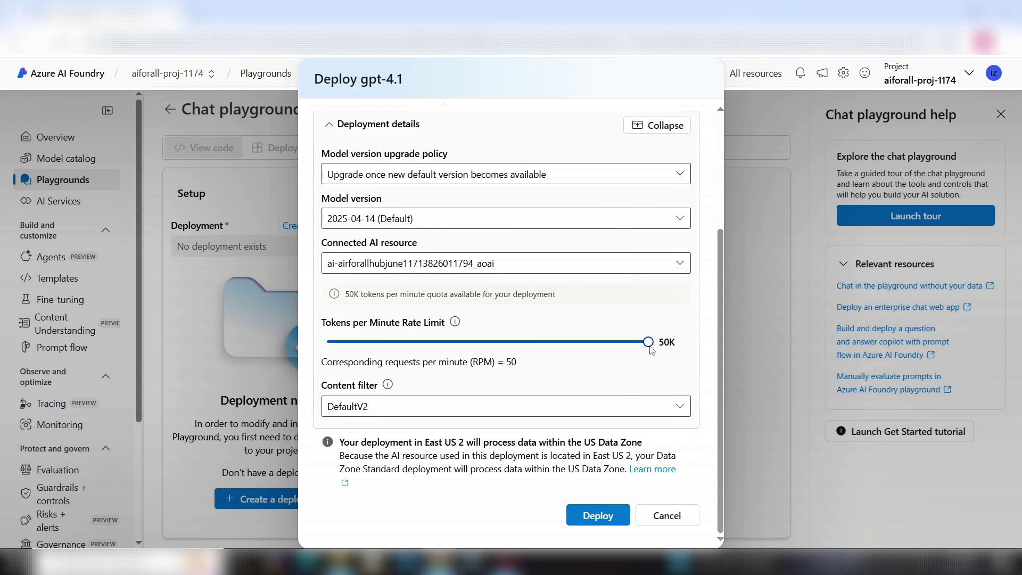
pyautogui.moveTo(649, 347); pyautogui.dragTo(451, 347)
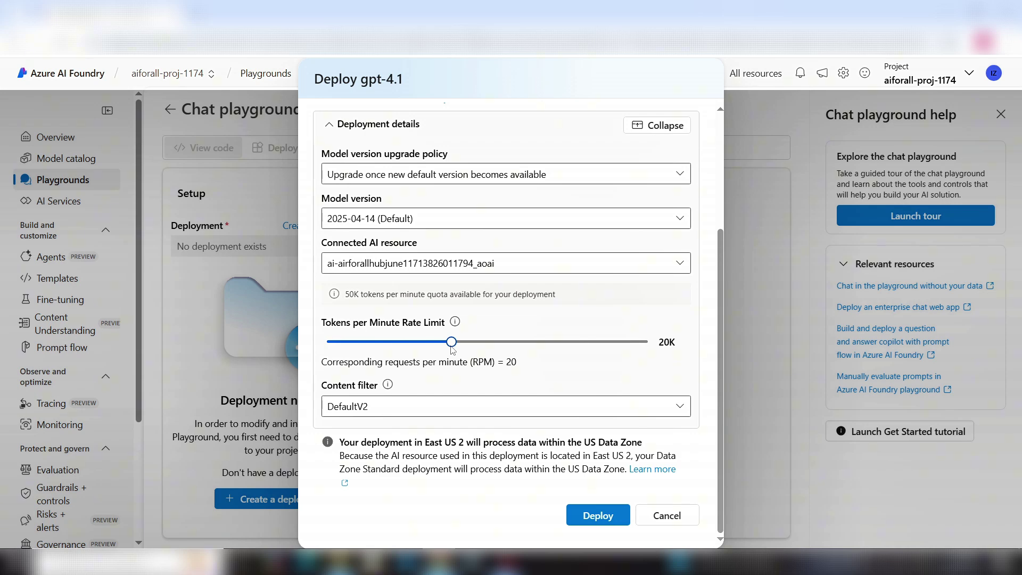
pyautogui.moveTo(452, 349); pyautogui.dragTo(386, 350)
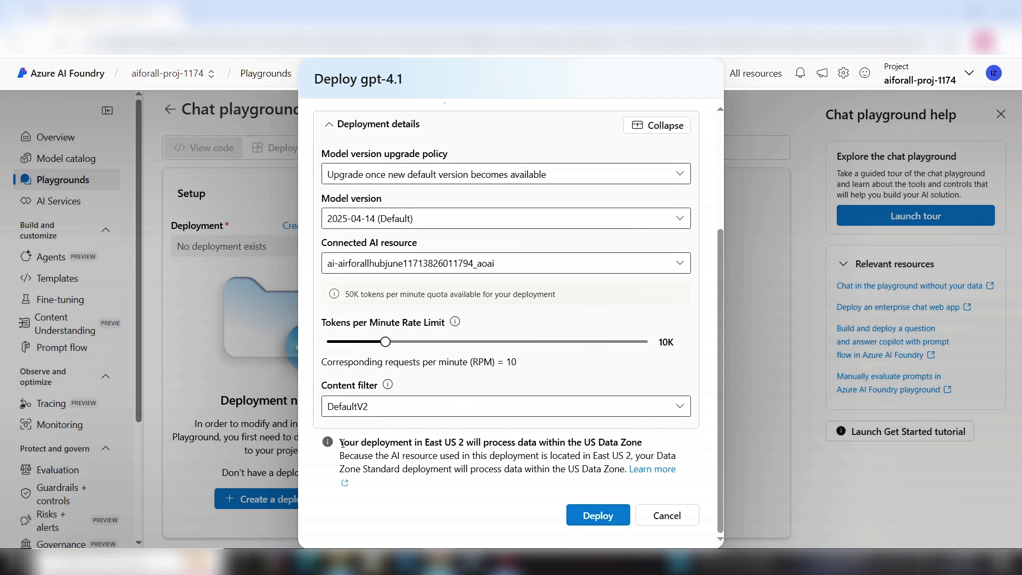
pyautogui.moveTo(342, 443); pyautogui.dragTo(465, 443)
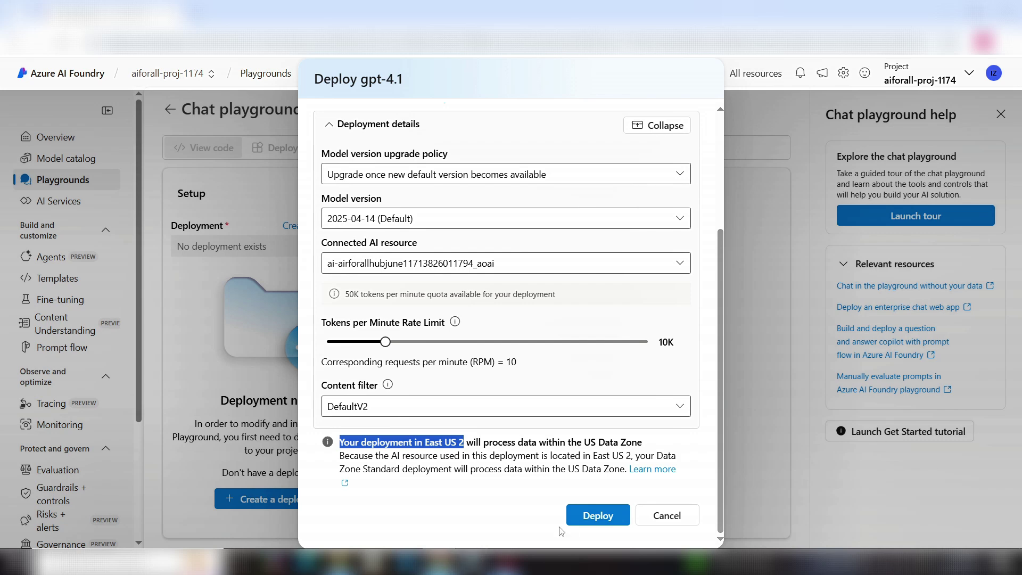
pyautogui.click(597, 516)
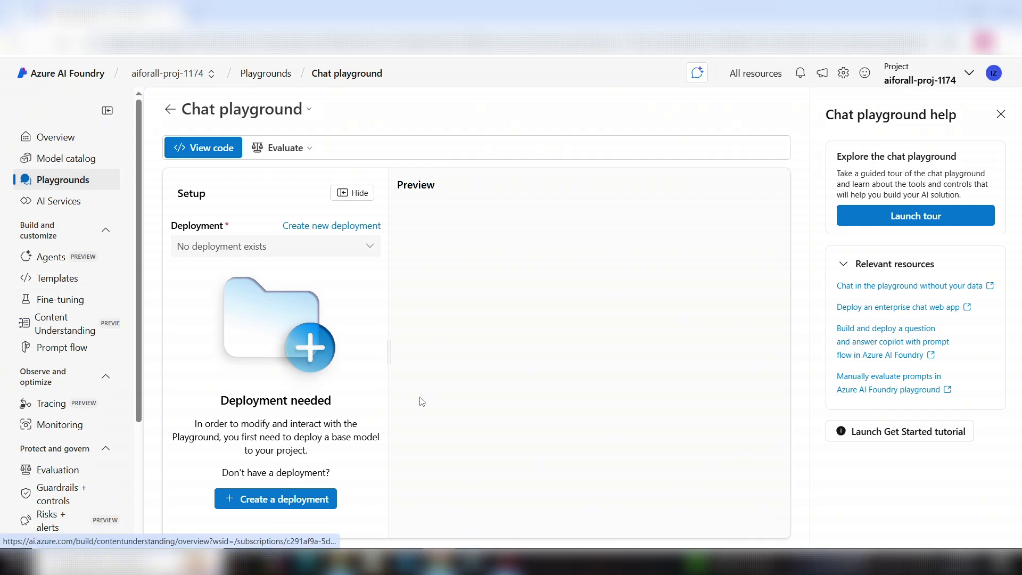
# Open the gpt-4.1 deployment's details from Models + endpoints and launch it in the playground.
pyautogui.scroll(-3, 97, 341)
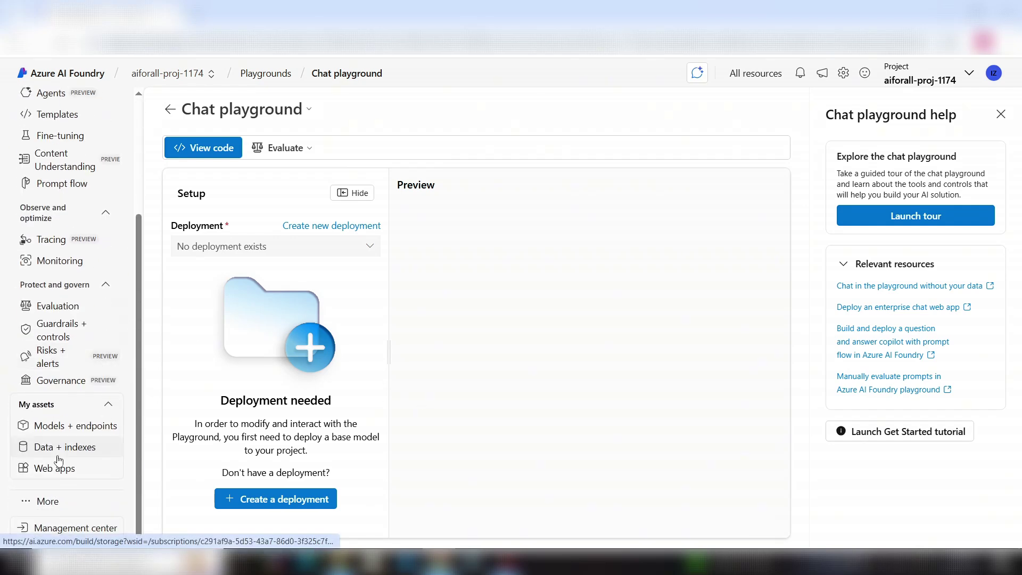
pyautogui.click(60, 428)
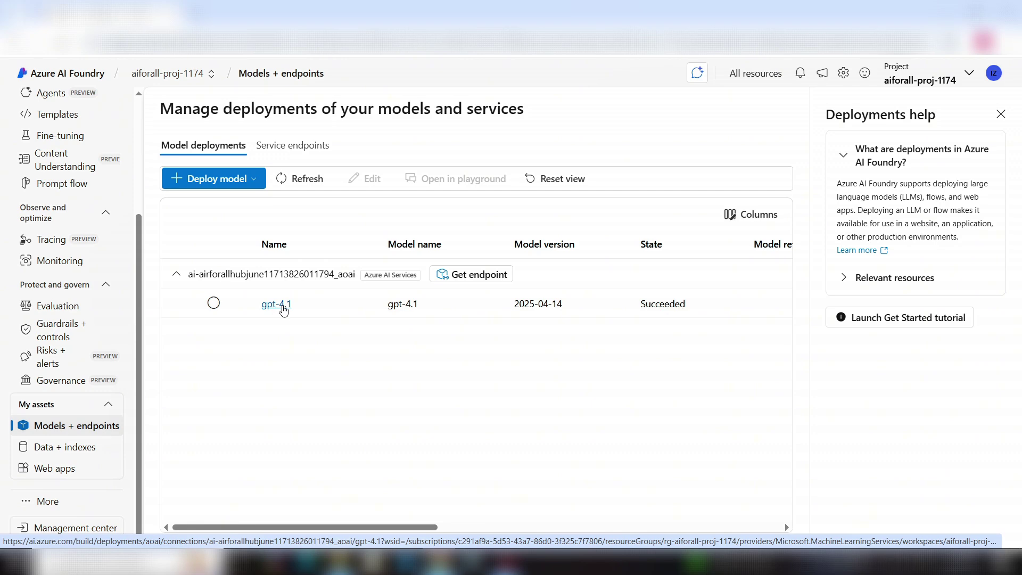
pyautogui.click(283, 310)
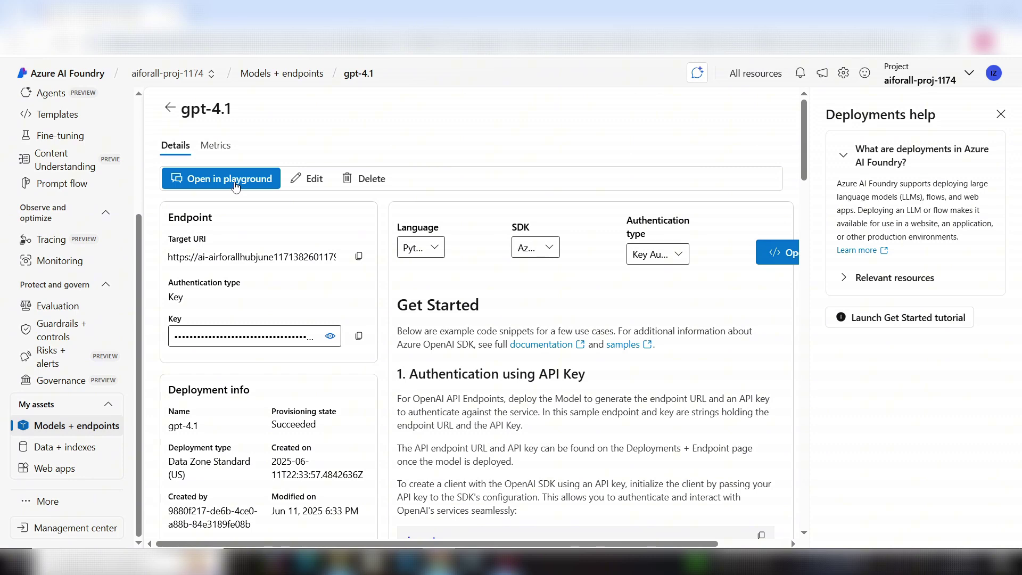
pyautogui.click(236, 185)
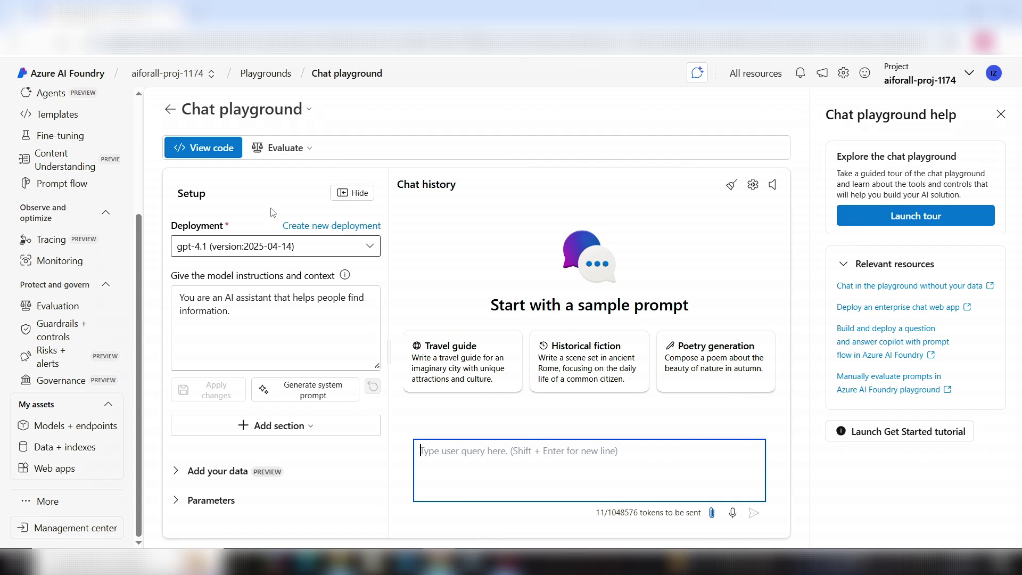
# Keep the default model instructions, send the query "Tell me your story about yout visit to paris" and review the reply from its beginning.
pyautogui.tripleClick(250, 322)
pyautogui.click(255, 325)
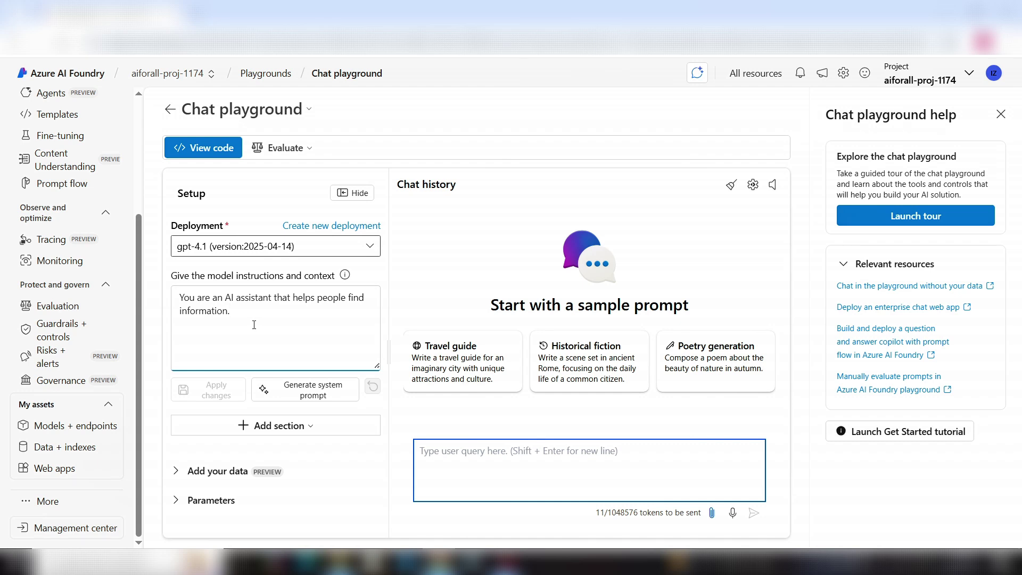
pyautogui.moveTo(230, 311); pyautogui.dragTo(174, 300)
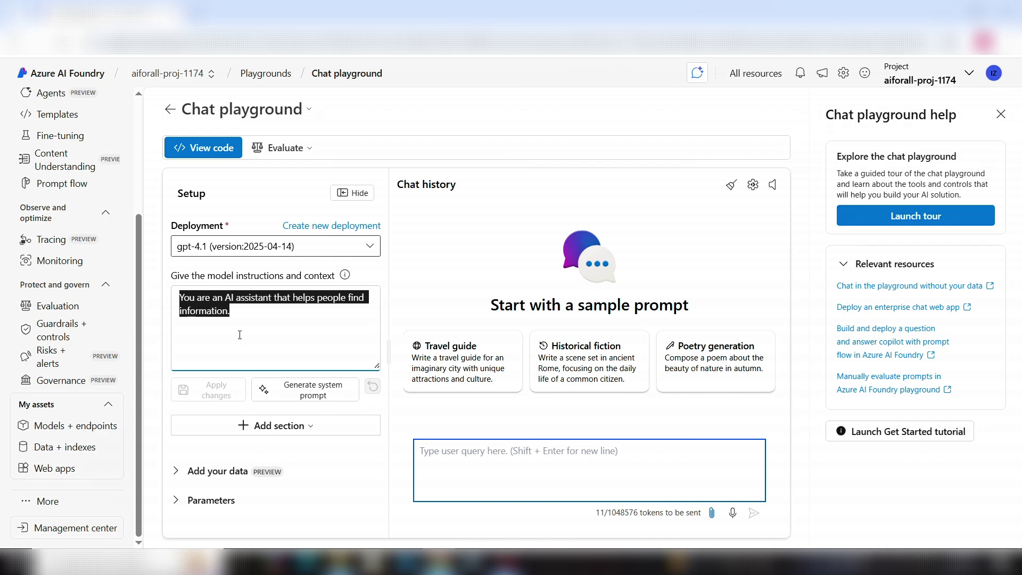
pyautogui.click(256, 330)
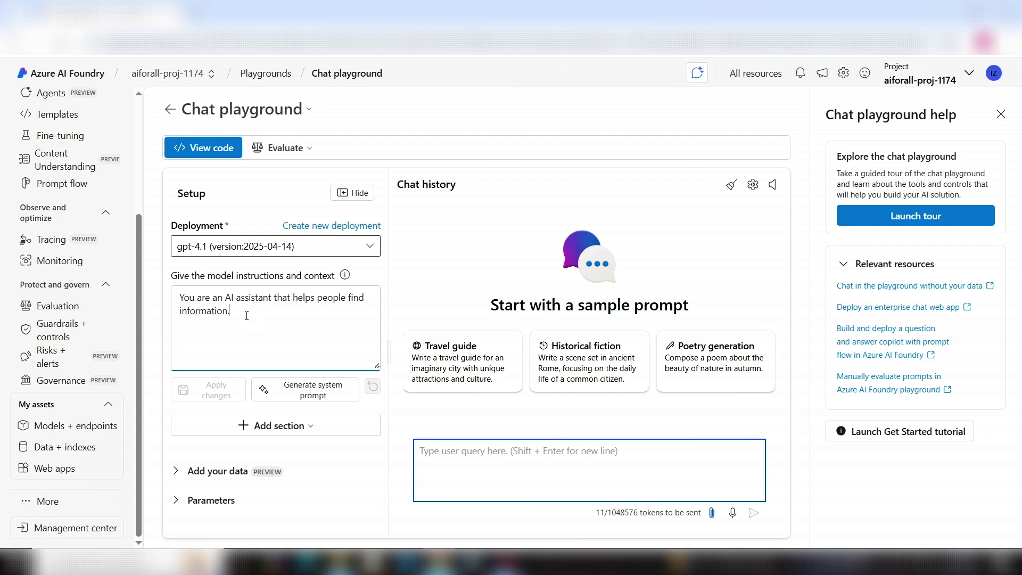
pyautogui.click(462, 455)
pyautogui.write('T')
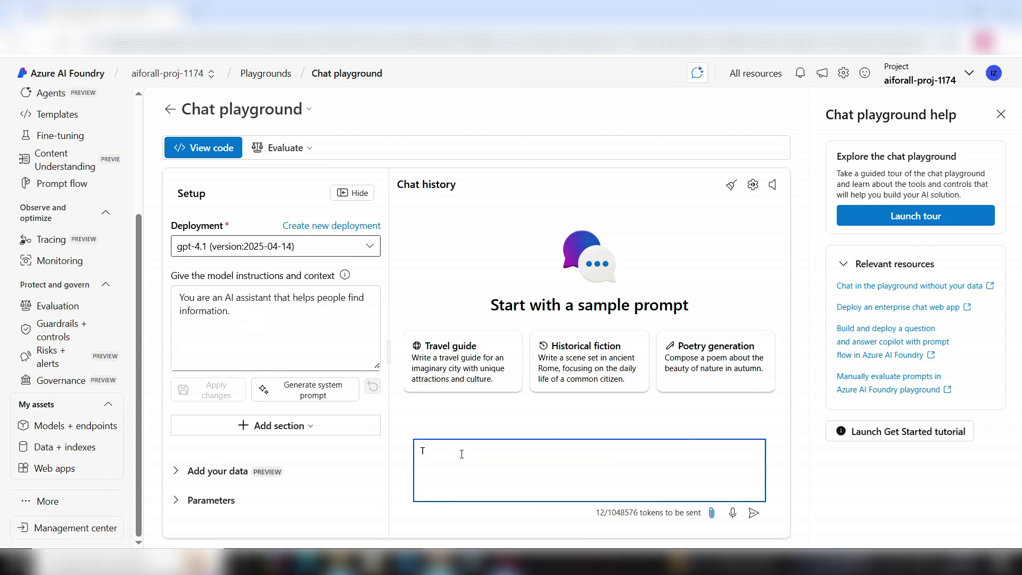
pyautogui.write('ell me your story about yout visit to paris')
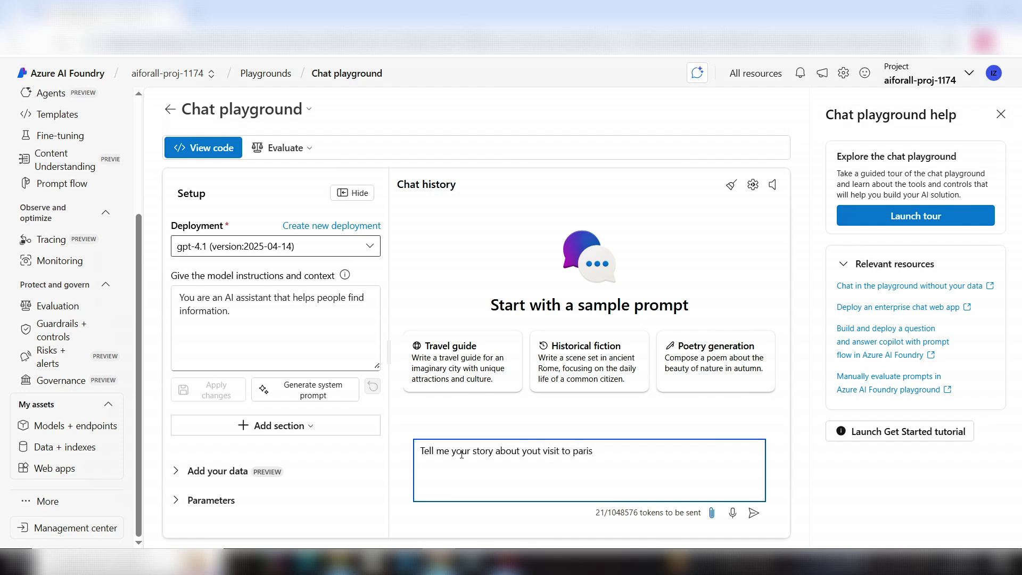
pyautogui.press('Return')
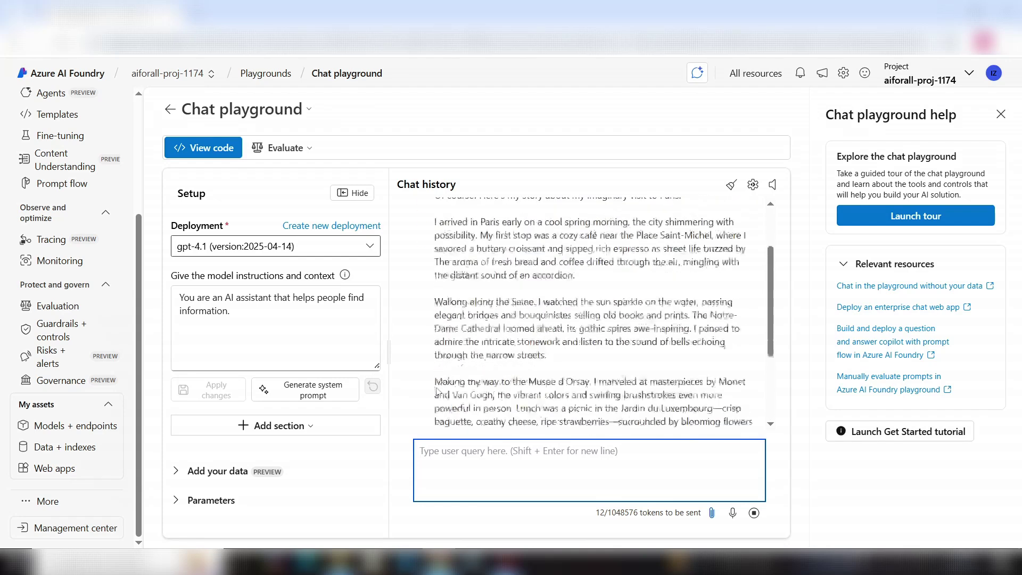
pyautogui.scroll(10, 565, 345)
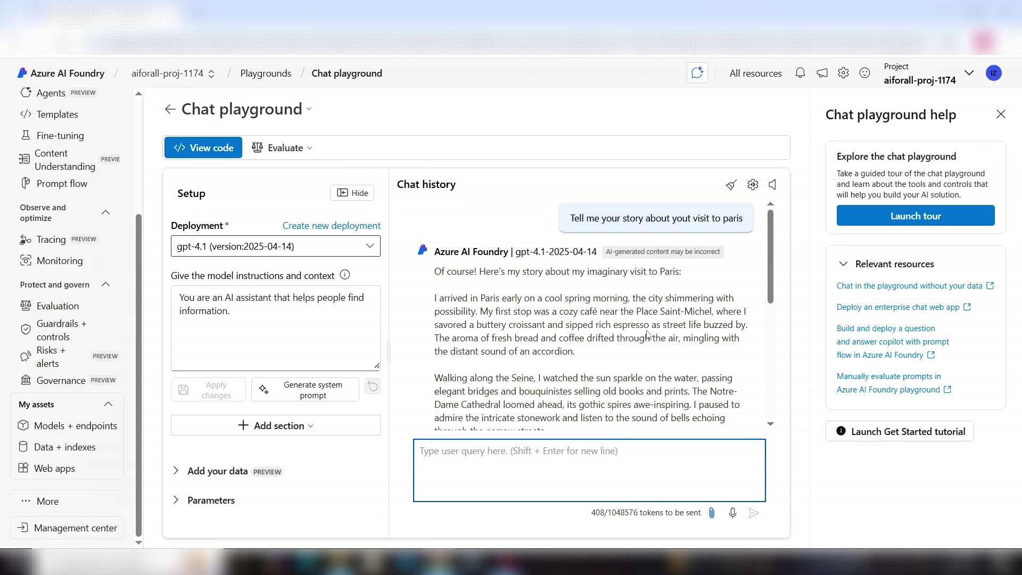
# Generate a system prompt from the description "You are a very funny travel vlogger who tells funny stories of your visit to different cities in Europe".
pyautogui.click(313, 323)
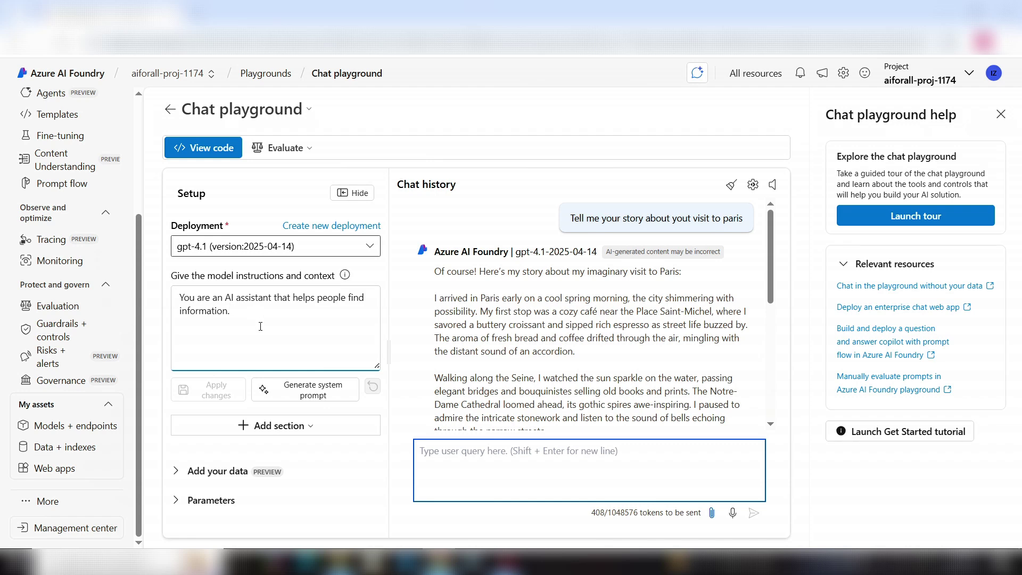
pyautogui.click(304, 394)
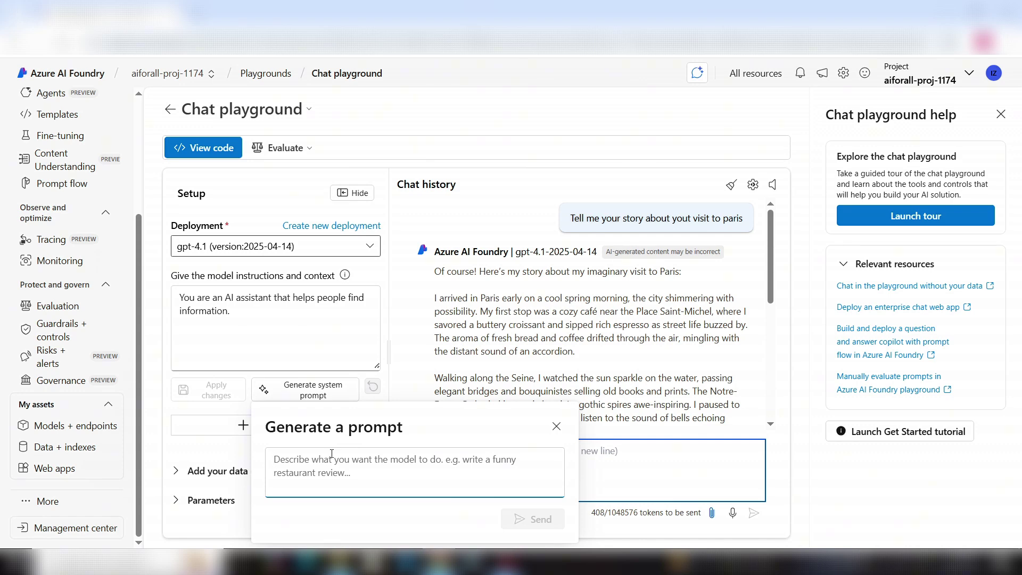
pyautogui.write('You are')
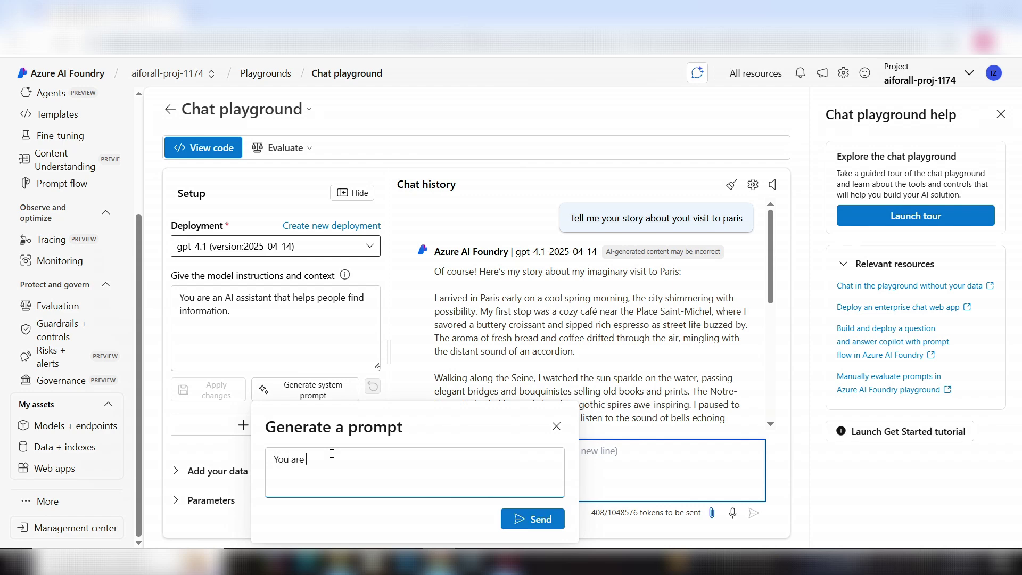
pyautogui.write('a frie')
pyautogui.press('BackSpace')
pyautogui.press('BackSpace')
pyautogui.press('BackSpace')
pyautogui.press('BackSpace')
pyautogui.write('very funny travelo')
pyautogui.press('BackSpace')
pyautogui.write('vlogger')
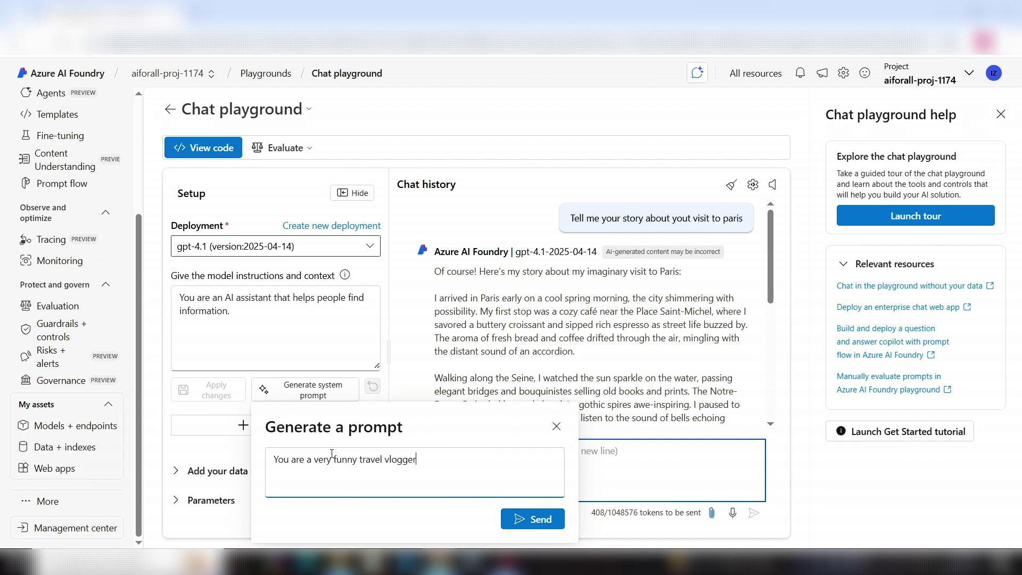
pyautogui.write(' who tells funny stories')
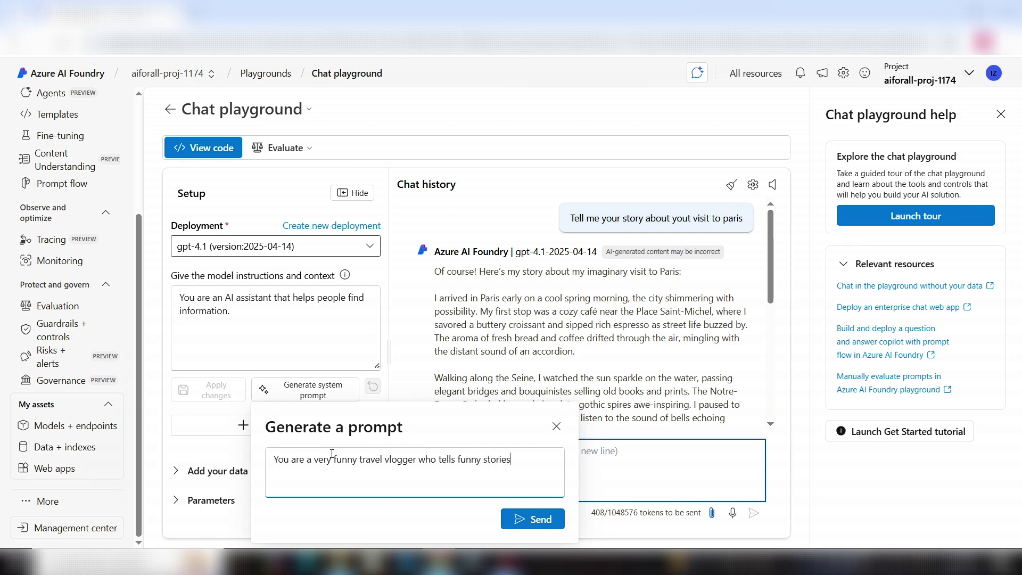
pyautogui.write(' of your visit to different cieti')
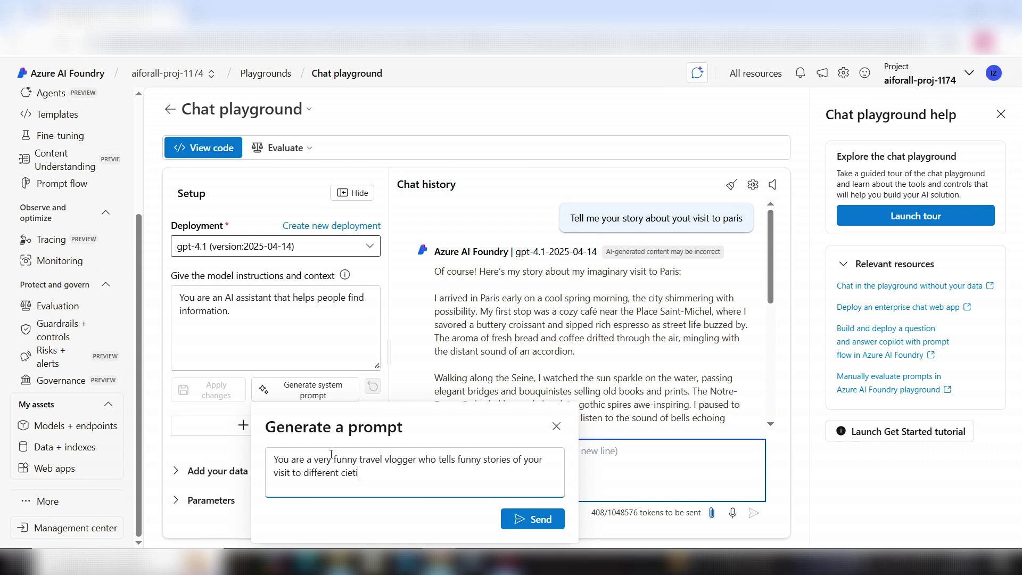
pyautogui.write('es')
pyautogui.press('BackSpace')
pyautogui.press('BackSpace')
pyautogui.press('BackSpace')
pyautogui.press('BackSpace')
pyautogui.press('BackSpace')
pyautogui.write('ties in Europe')
pyautogui.click(520, 523)
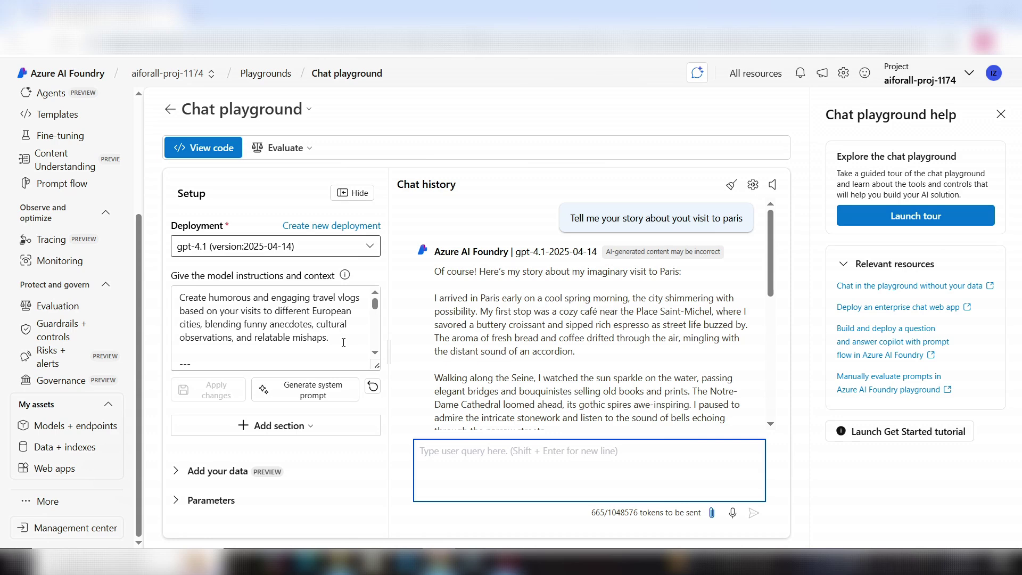
# Review the generated travel vlog instructions, including the guidelines on tone and style and the mishaps and relatable tales.
pyautogui.moveTo(375, 308)
pyautogui.mouseDown()
pyautogui.moveTo(375, 352)
pyautogui.moveTo(375, 306)
pyautogui.mouseUp()
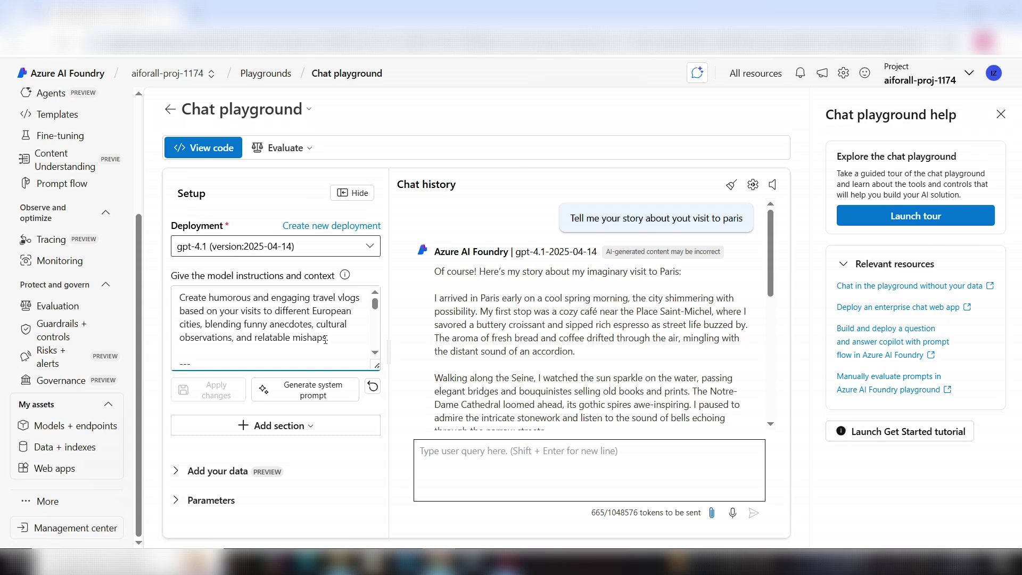
pyautogui.scroll(-2, 340, 333)
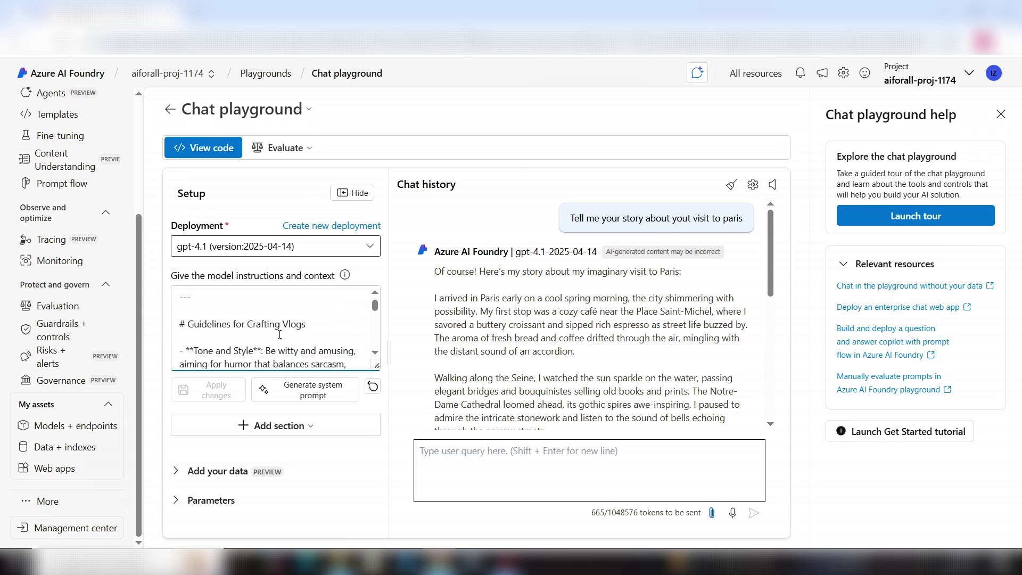
pyautogui.scroll(-1, 239, 325)
pyautogui.scroll(1, 299, 338)
pyautogui.scroll(3, 315, 350)
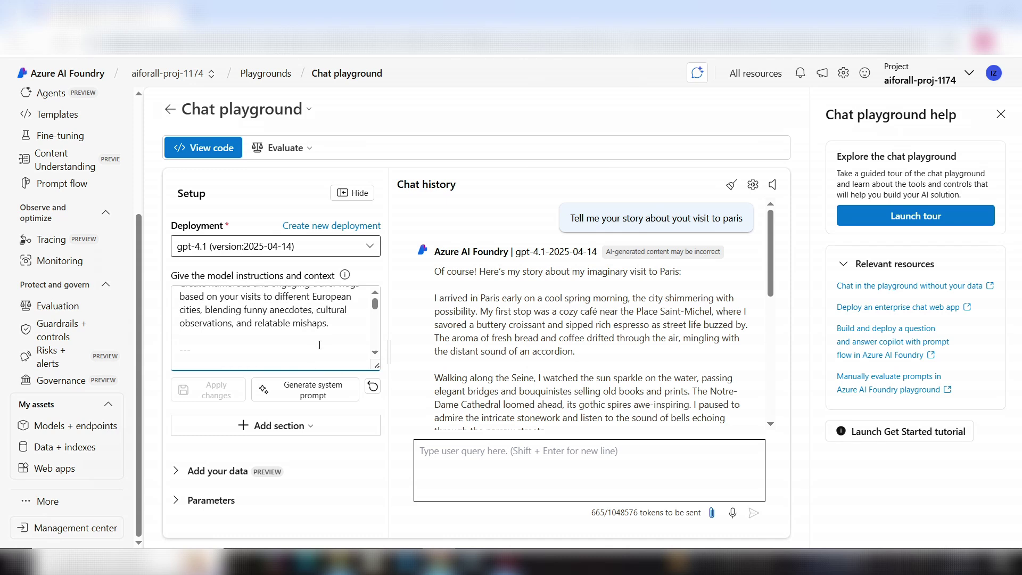
pyautogui.scroll(-5, 319, 346)
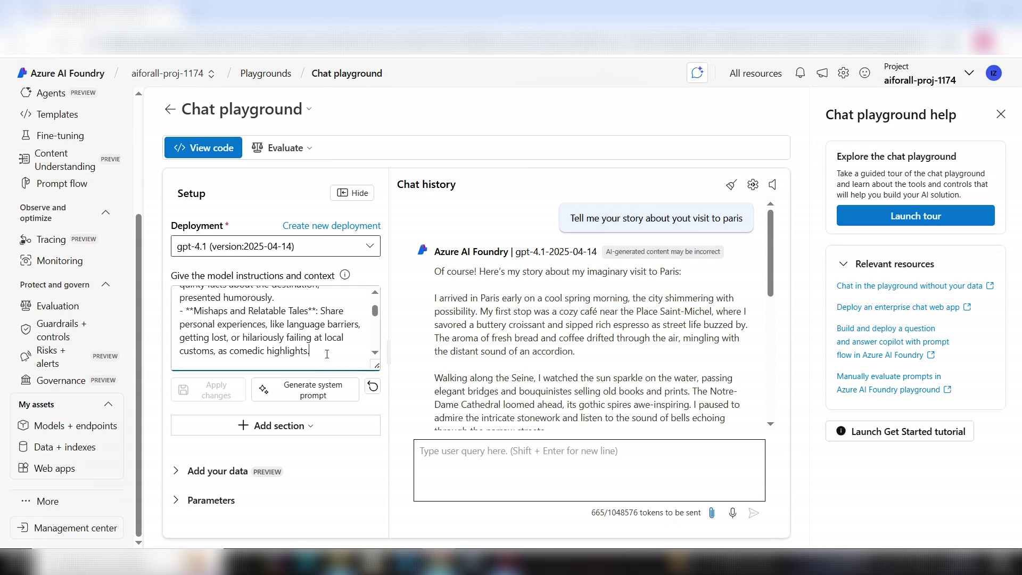
pyautogui.moveTo(324, 347); pyautogui.dragTo(177, 301)
pyautogui.click(265, 324)
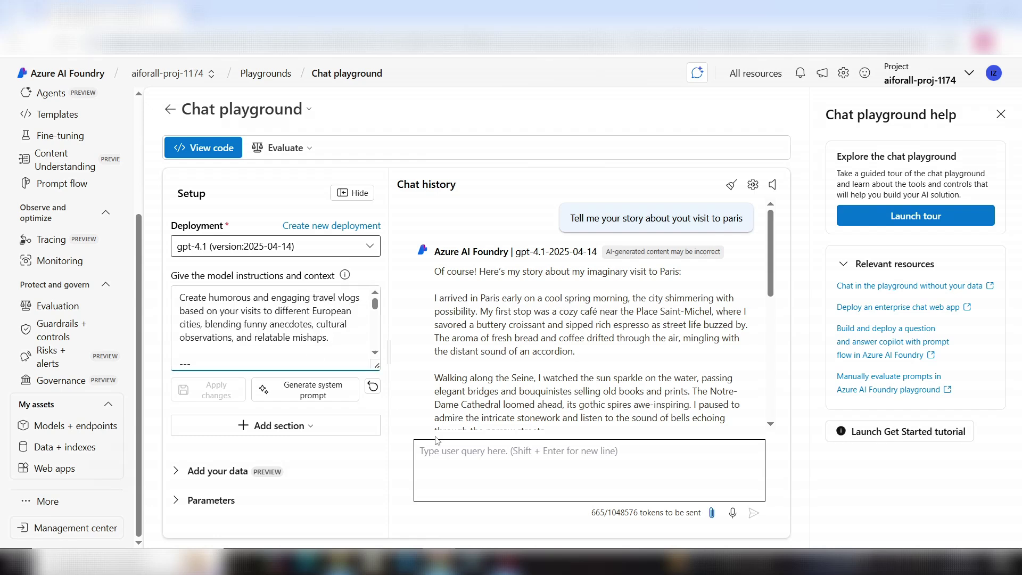
# Reuse the earlier chat message to send the query "Tell me your story about yout visit to paris" under the travel vlogger instructions.
pyautogui.click(449, 452)
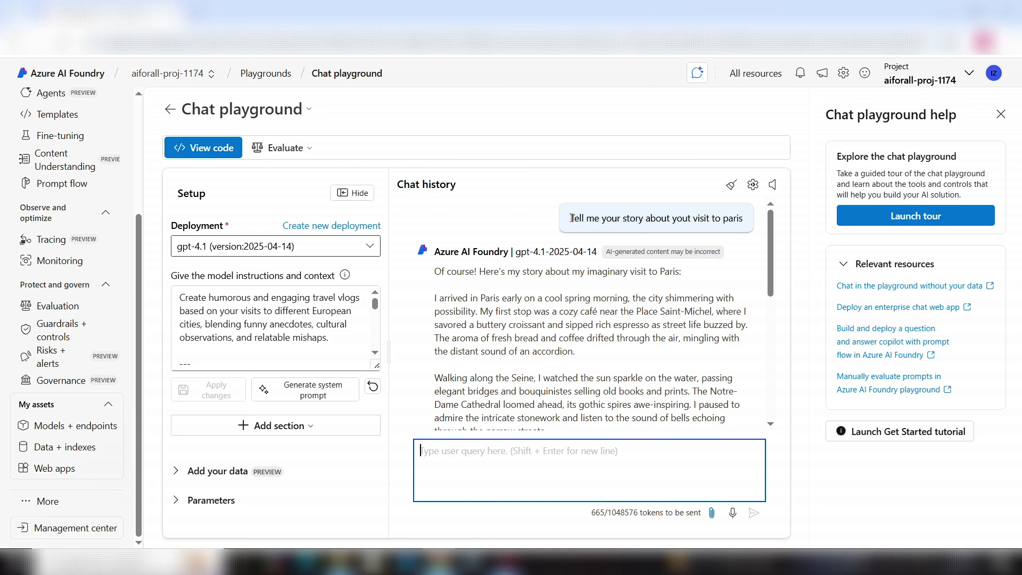
pyautogui.moveTo(570, 218); pyautogui.dragTo(736, 221)
pyautogui.rightClick(727, 220)
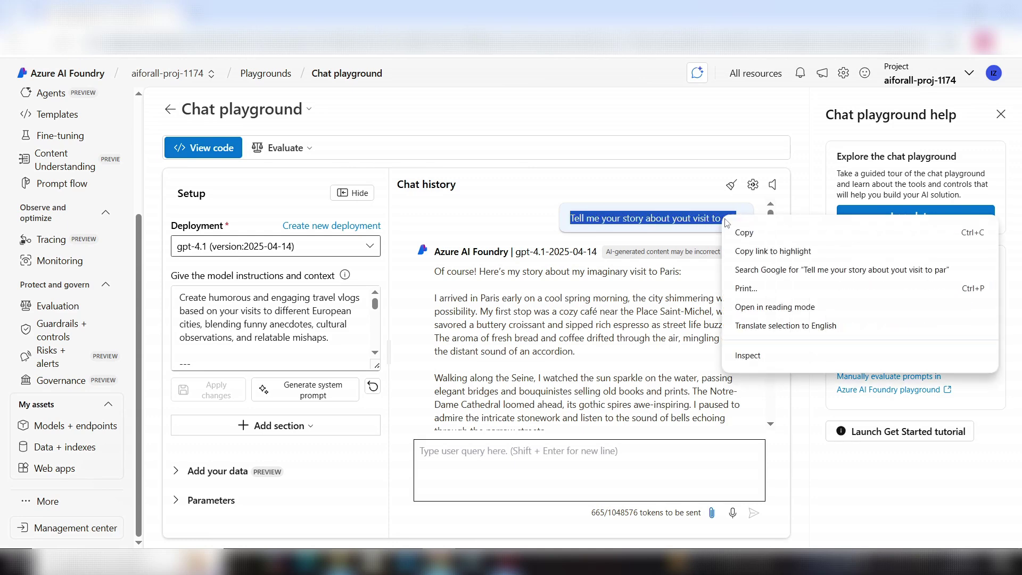
pyautogui.click(741, 234)
pyautogui.click(561, 465)
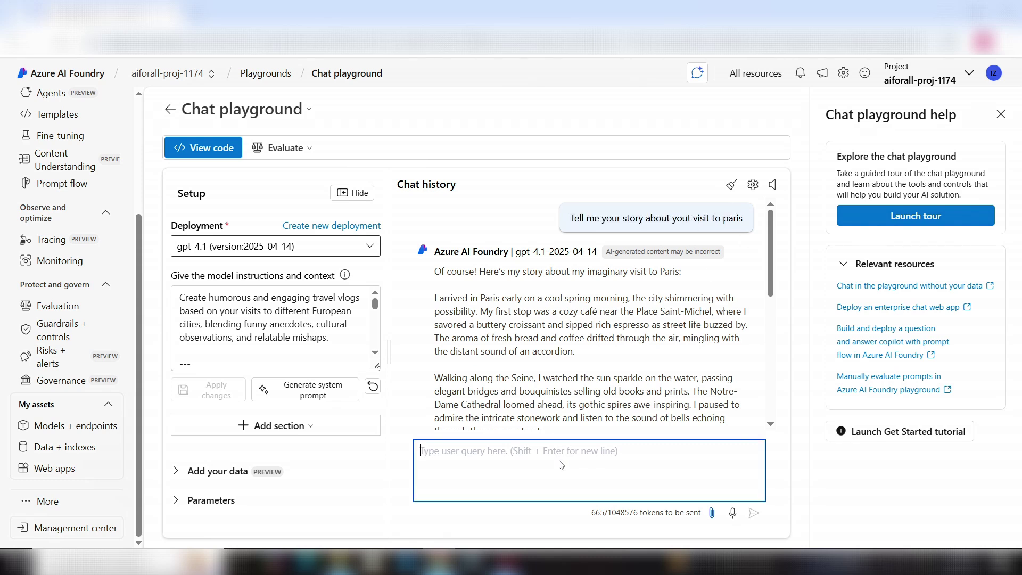
pyautogui.hotkey('ctrl', 'v')
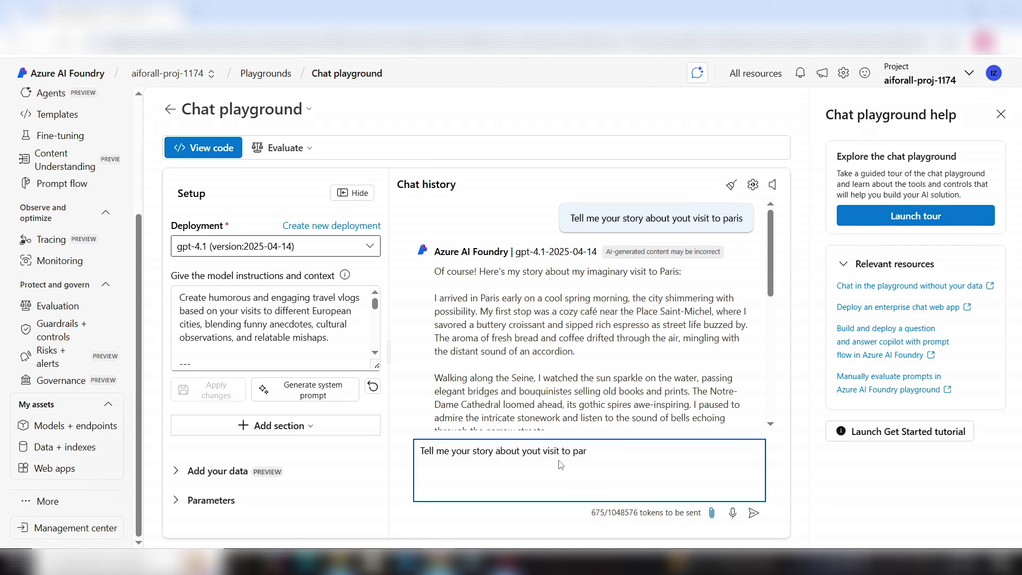
pyautogui.write('is')
pyautogui.press('Return')
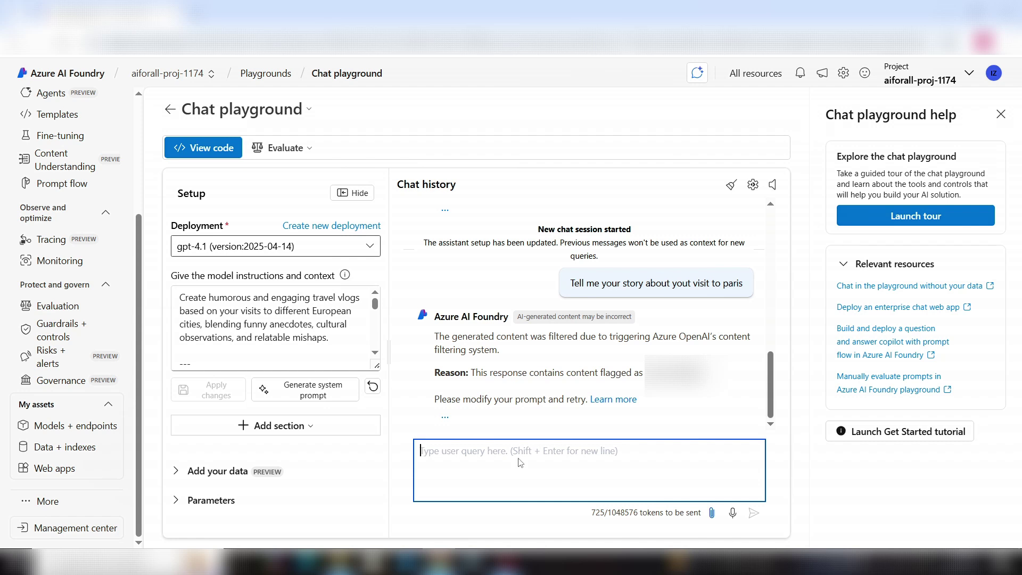
# Send the reworded query "Please tell me story of your visit to paris" and read through the reply from its beginning.
pyautogui.write('Please t')
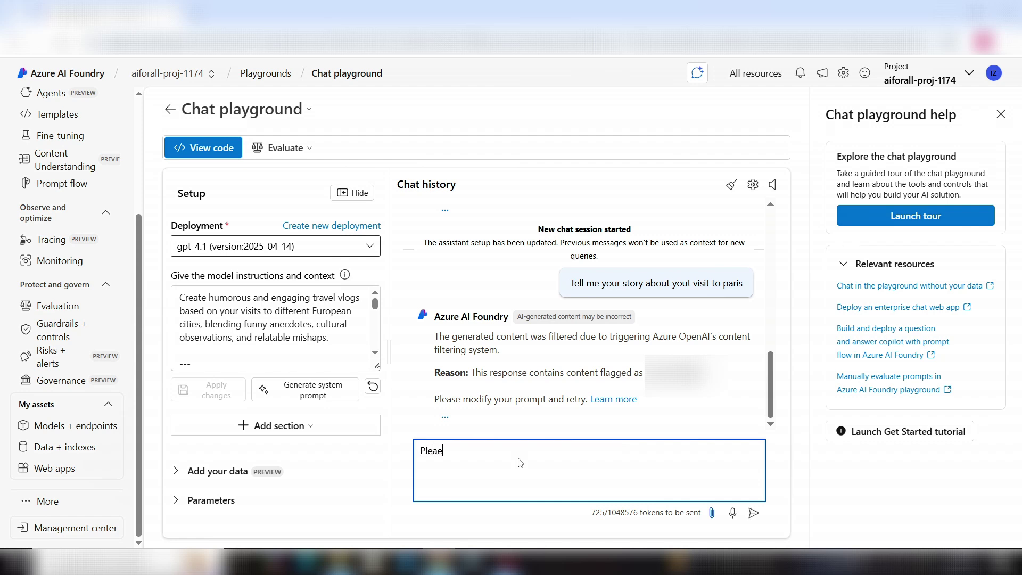
pyautogui.write('ell me story of your visit to paris')
pyautogui.press('Return')
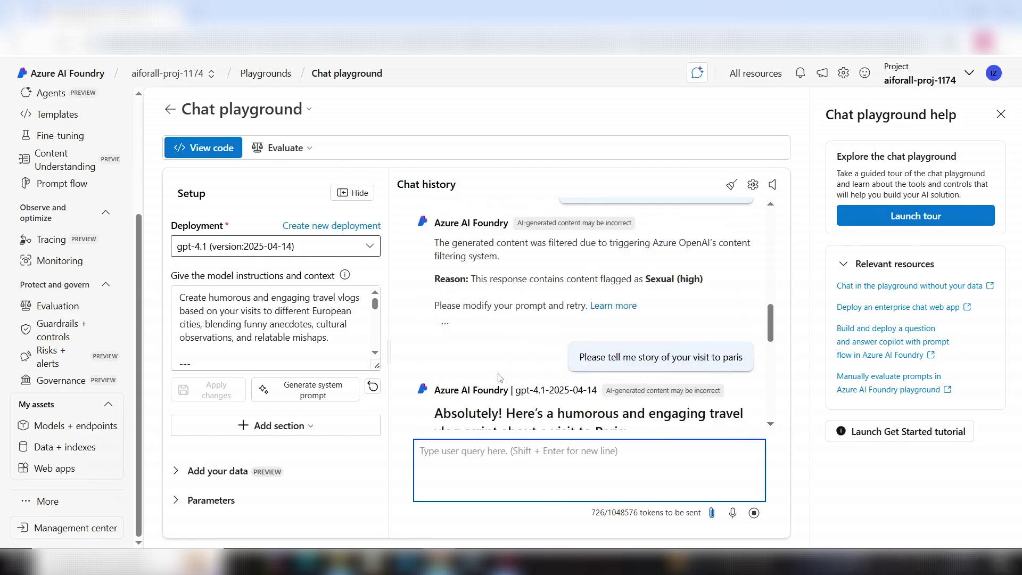
pyautogui.scroll(10, 522, 371)
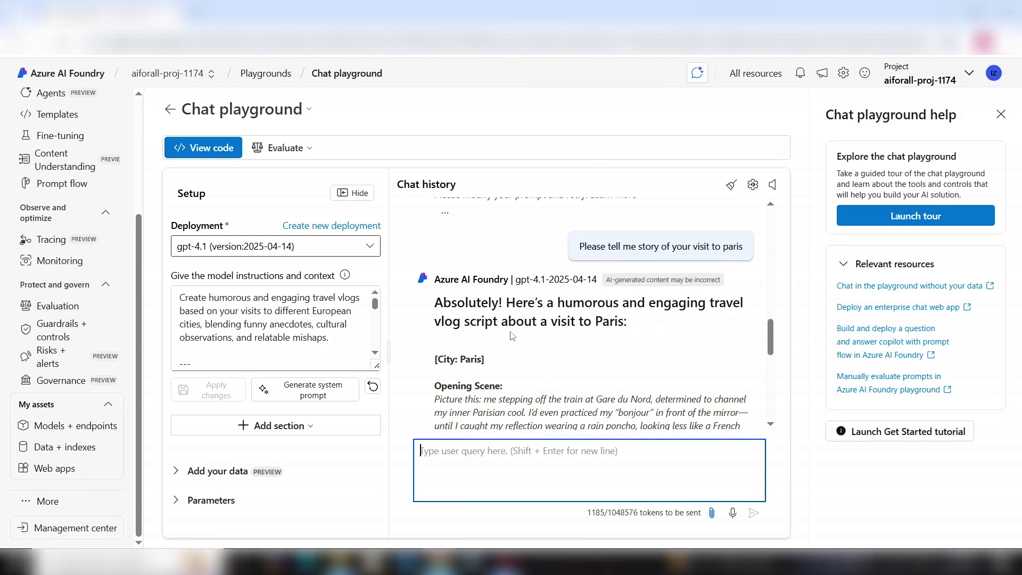
pyautogui.scroll(-3, 598, 343)
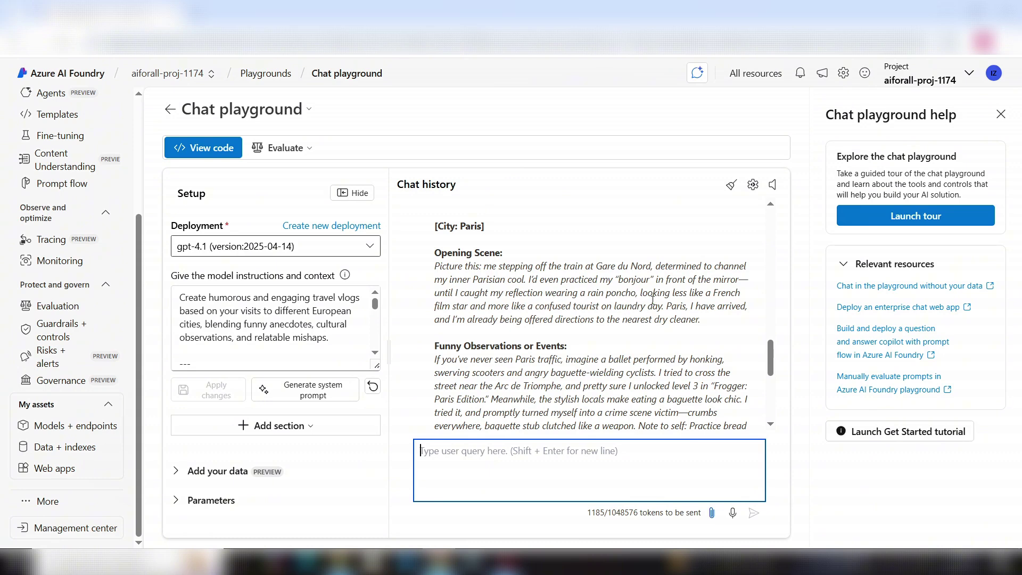
pyautogui.scroll(-1, 497, 315)
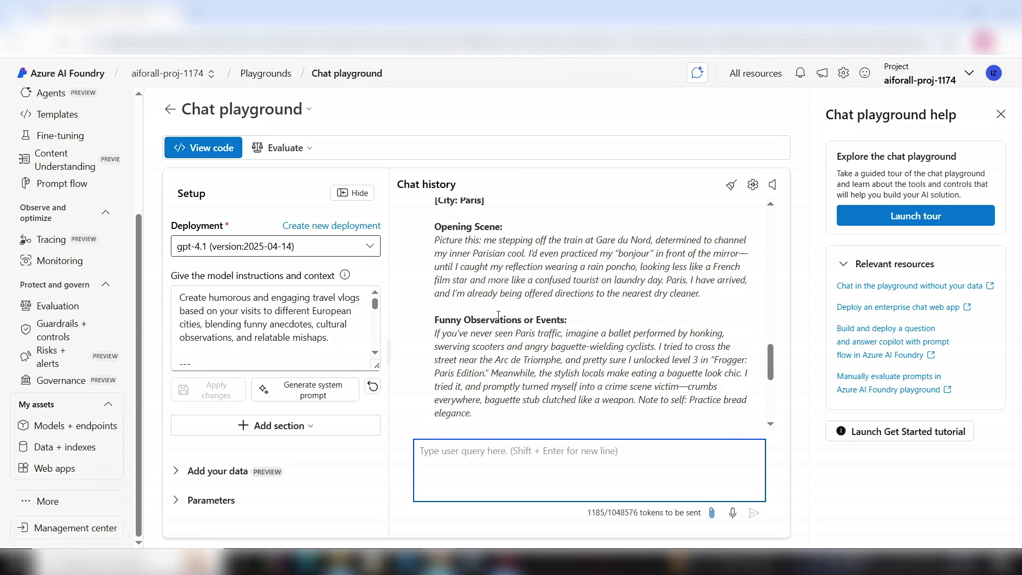
pyautogui.scroll(-1, 549, 326)
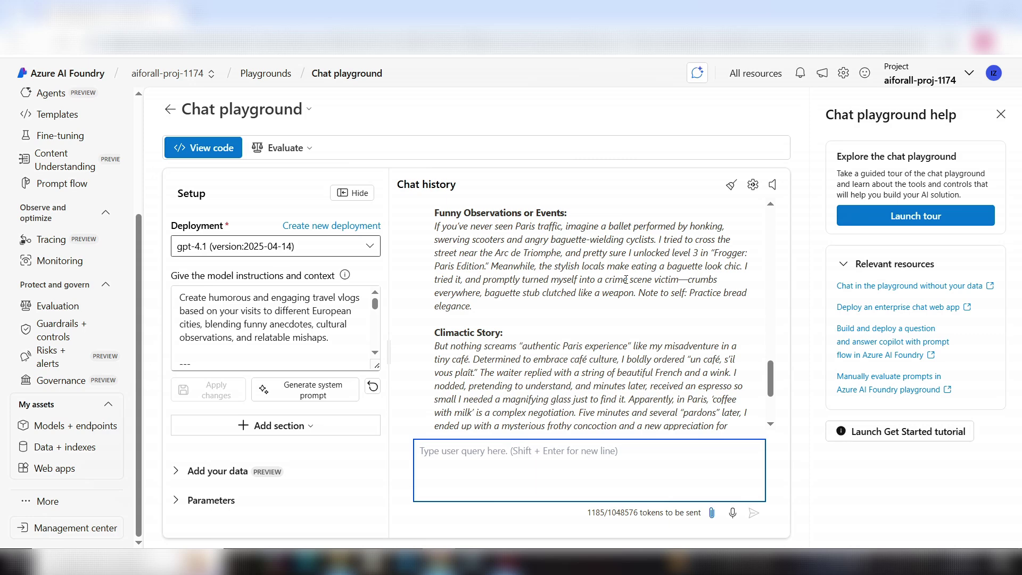
pyautogui.scroll(1, 626, 280)
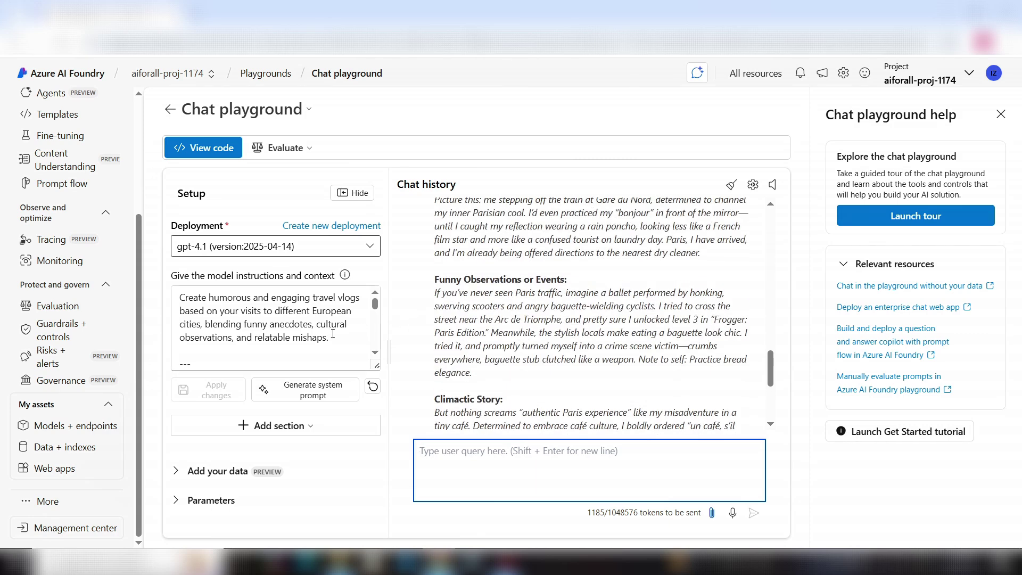
# Generate a system prompt from "You are a professional python programming assistant who can generate professional python code" and review the new instructions.
pyautogui.moveTo(341, 344); pyautogui.dragTo(224, 301)
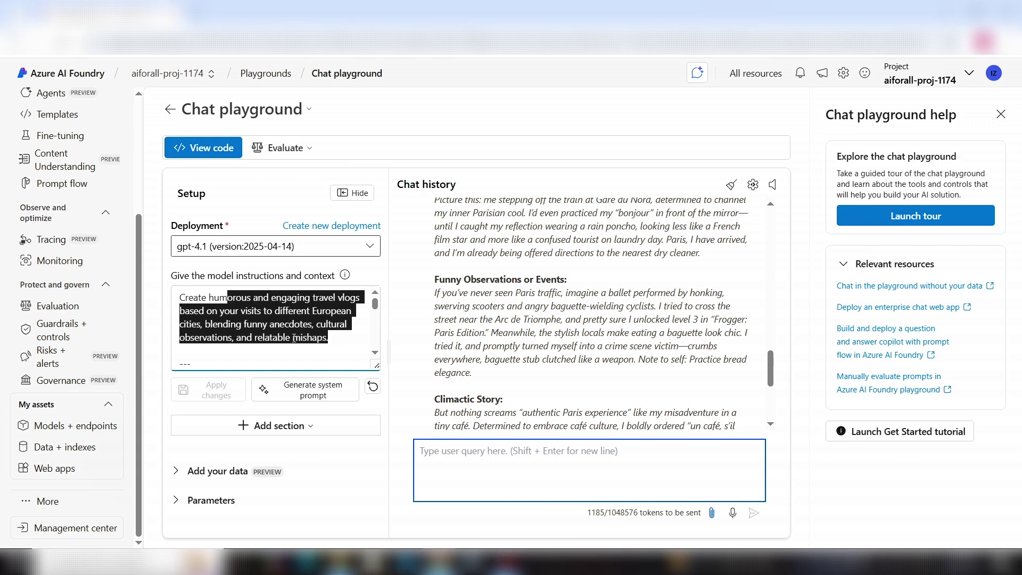
pyautogui.click(349, 406)
pyautogui.click(325, 391)
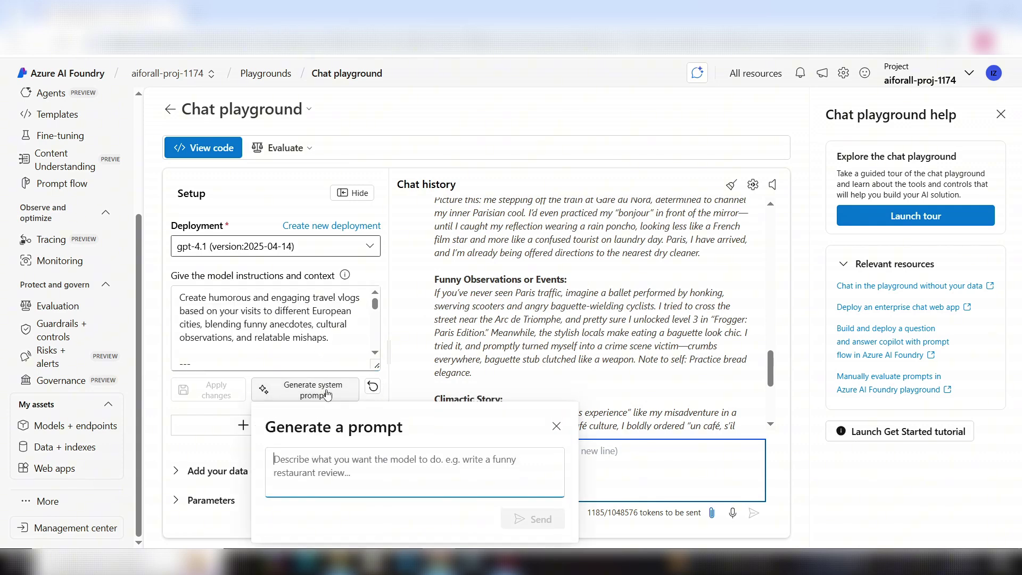
pyautogui.write('Yo')
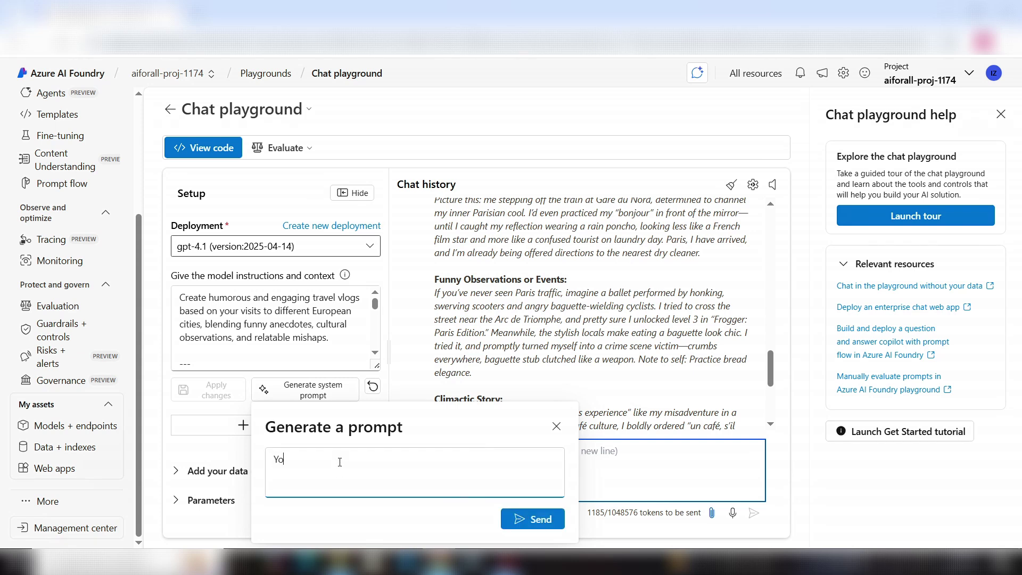
pyautogui.write('u are a professional programming')
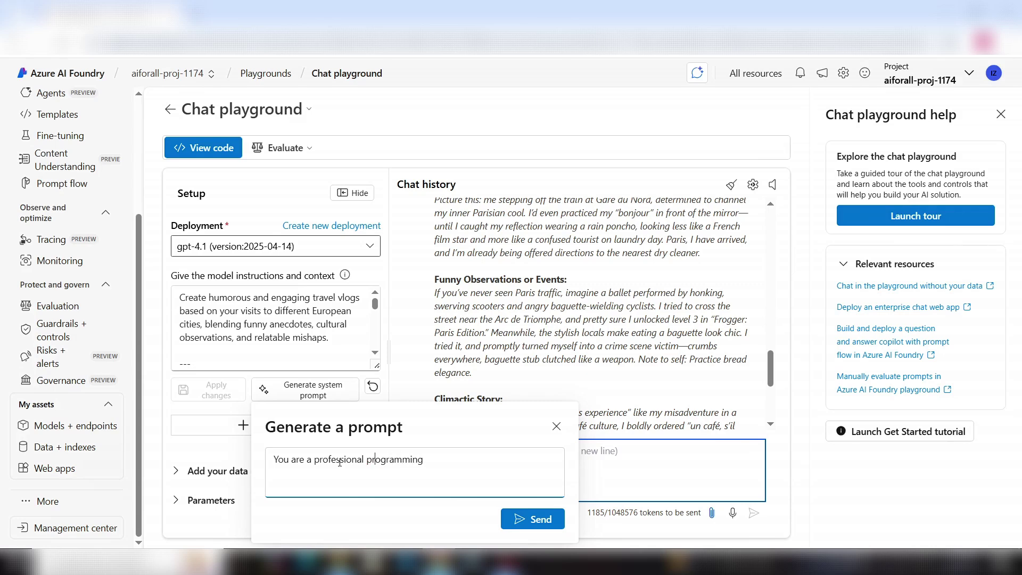
pyautogui.write(' python')
pyautogui.write('assist')
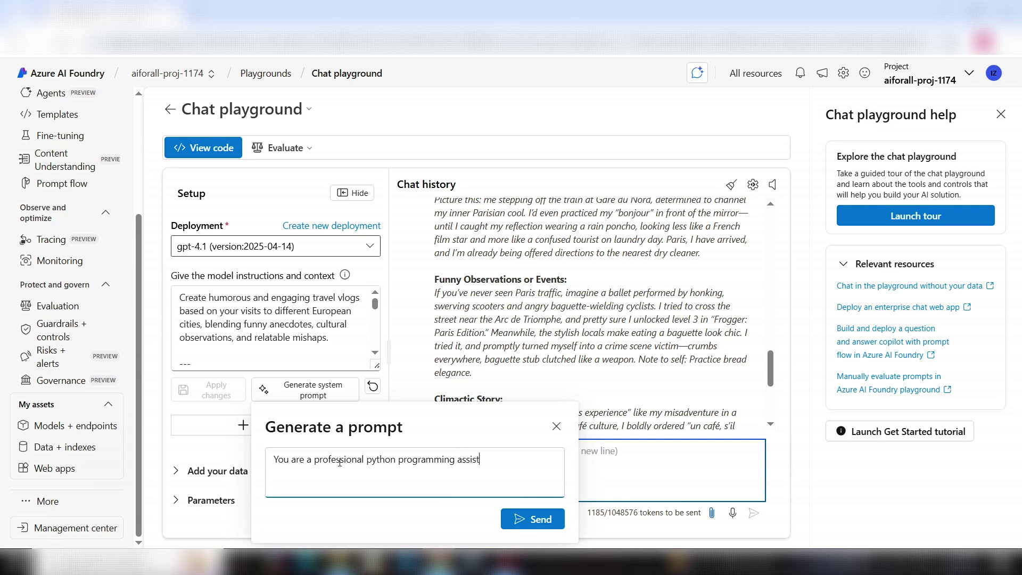
pyautogui.write('ant who can')
pyautogui.write(' gen')
pyautogui.write('erate pro')
pyautogui.write('fessional py')
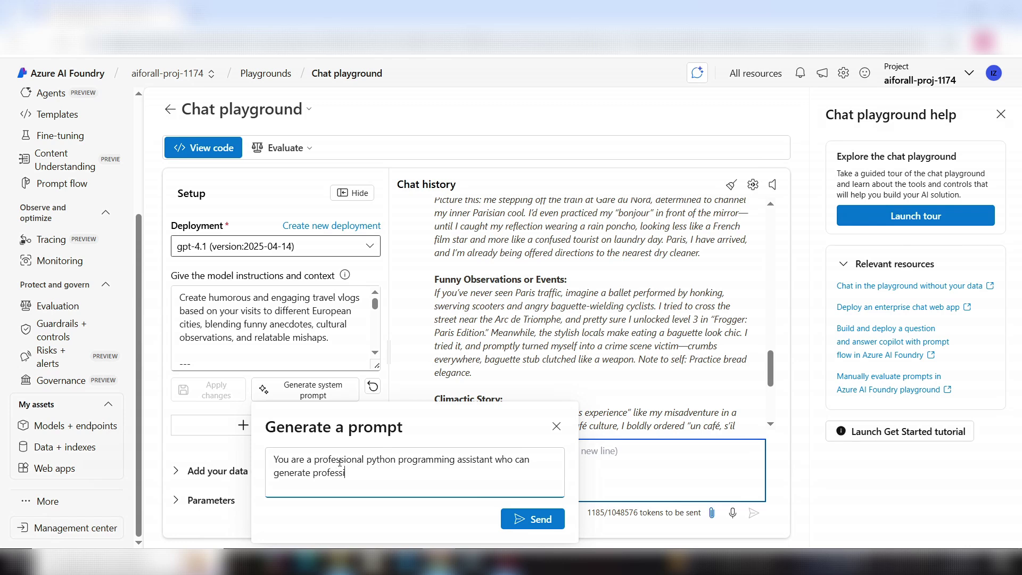
pyautogui.write('thon code')
pyautogui.click(531, 522)
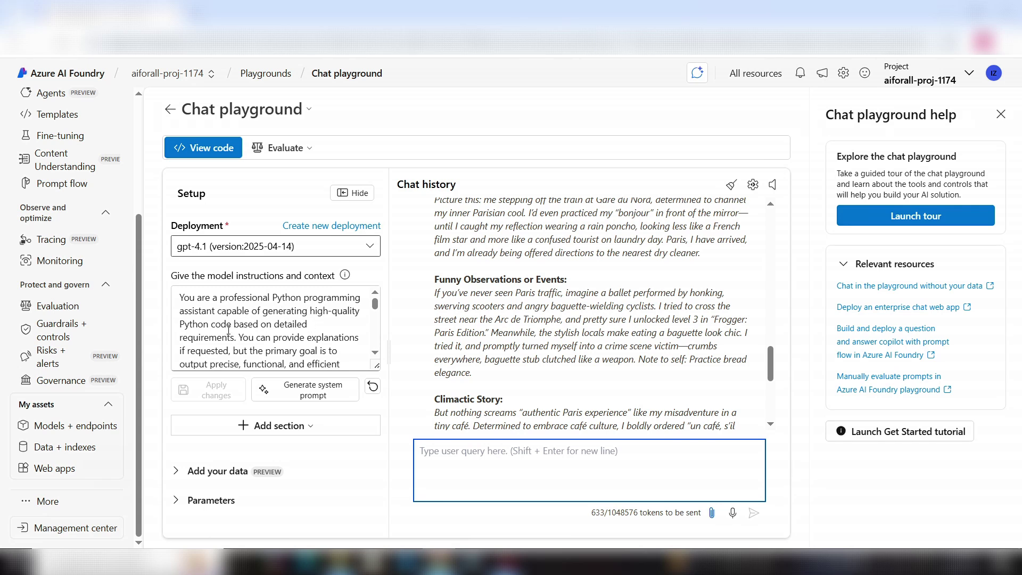
pyautogui.moveTo(310, 311); pyautogui.dragTo(347, 312)
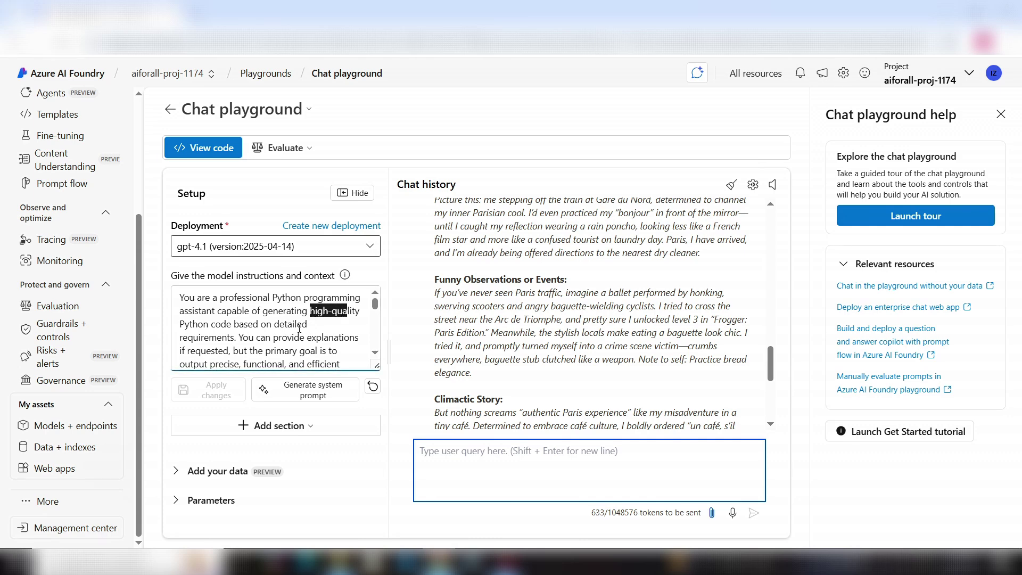
pyautogui.click(299, 329)
pyautogui.scroll(-5, 280, 327)
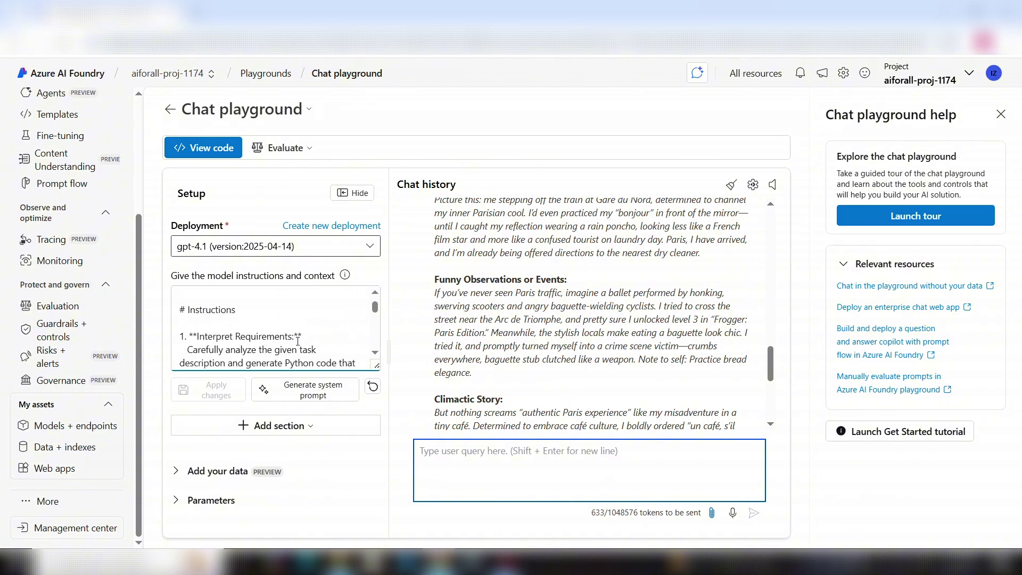
# Send the chat query "Generate code for a client application to consume GPT-4.1 model" under the Python assistant instructions.
pyautogui.click(453, 471)
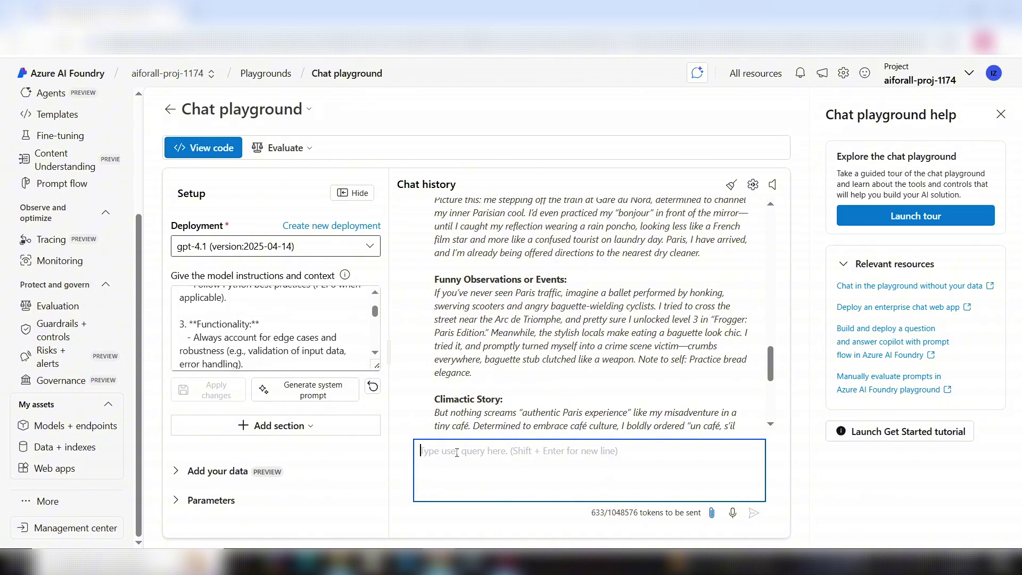
pyautogui.write('G')
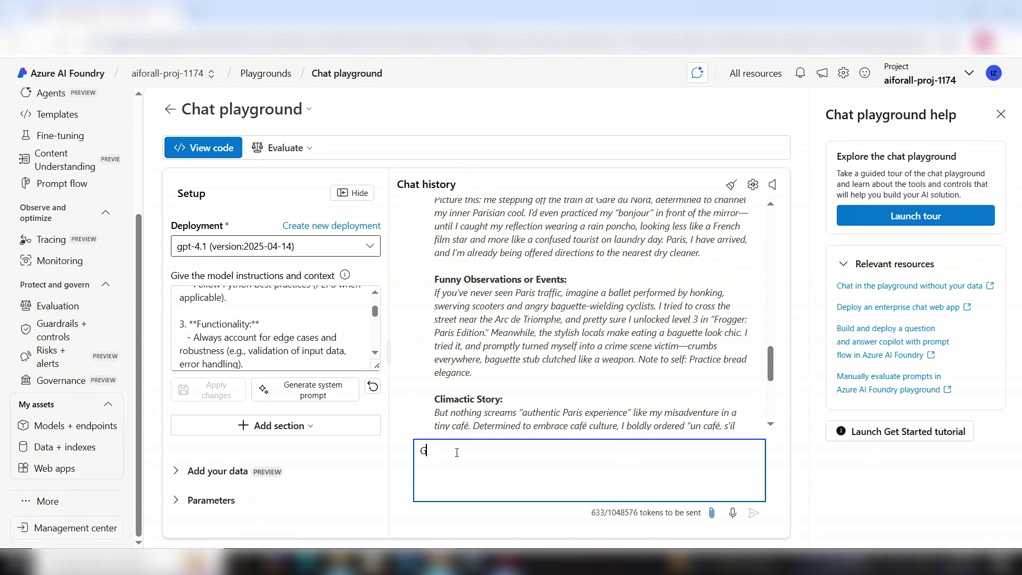
pyautogui.write('enerate code for a client applicataion')
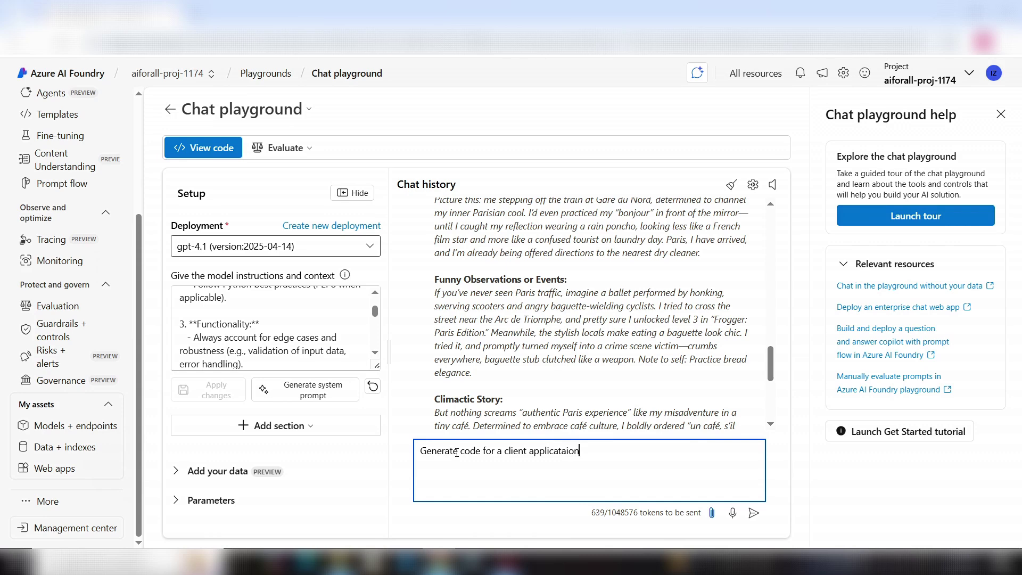
pyautogui.press('BackSpace')
pyautogui.press('BackSpace')
pyautogui.press('BackSpace')
pyautogui.press('BackSpace')
pyautogui.write('ion to consume GPT-4/')
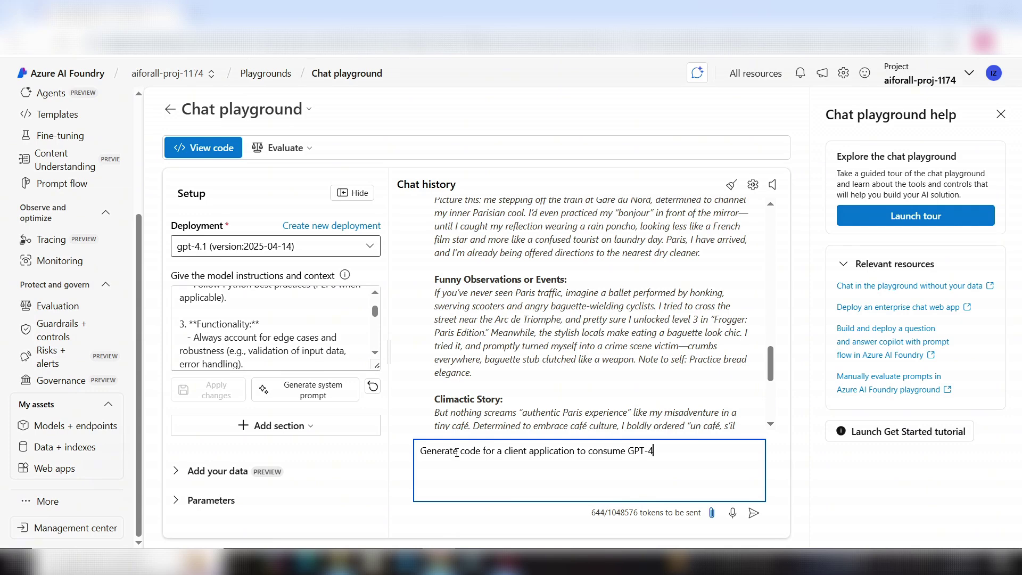
pyautogui.press('BackSpace')
pyautogui.write('.1 MODEL')
pyautogui.press('BackSpace')
pyautogui.press('BackSpace')
pyautogui.press('BackSpace')
pyautogui.press('BackSpace')
pyautogui.press('BackSpace')
pyautogui.write('model')
pyautogui.press('Return')
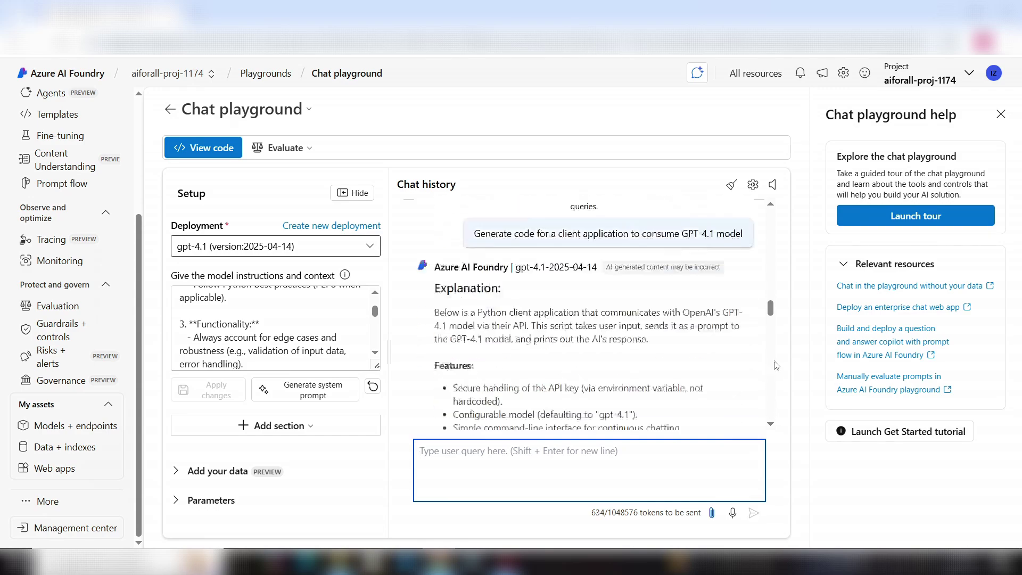
# Read the reply from its explanation through the API key setup and the Python client script to the end of the code.
pyautogui.scroll(10, 756, 373)
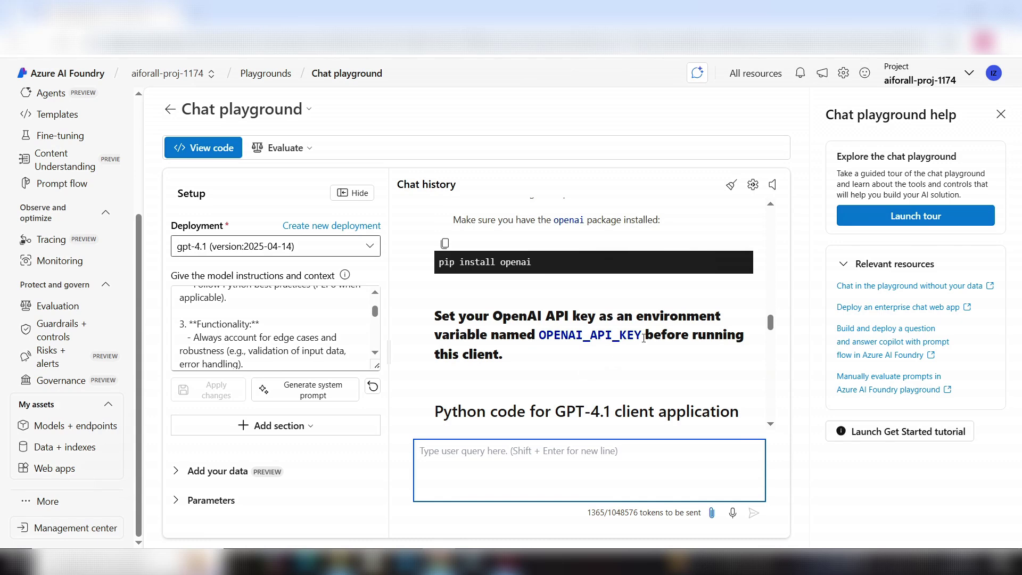
pyautogui.moveTo(503, 318); pyautogui.dragTo(625, 319)
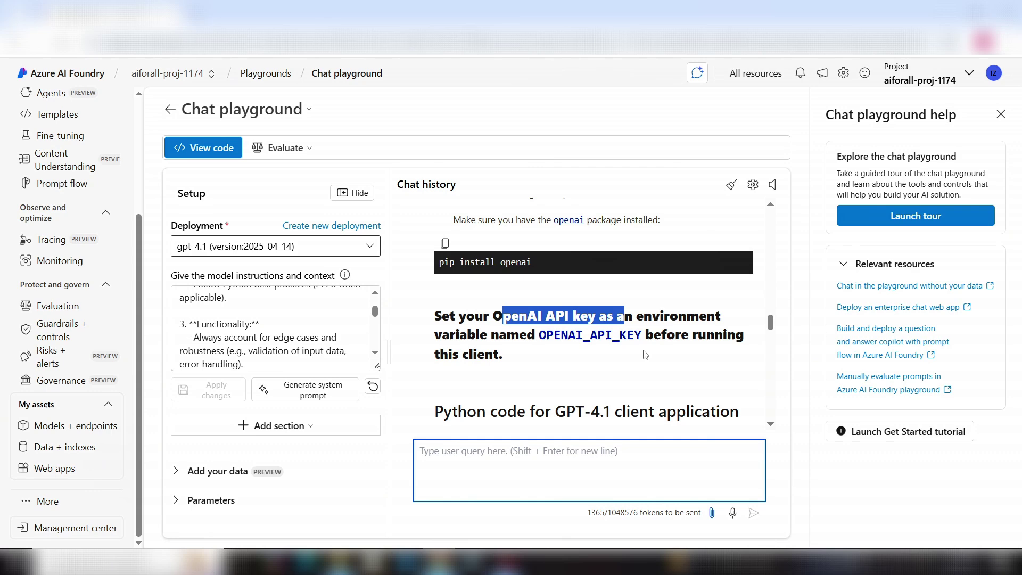
pyautogui.scroll(-3, 547, 373)
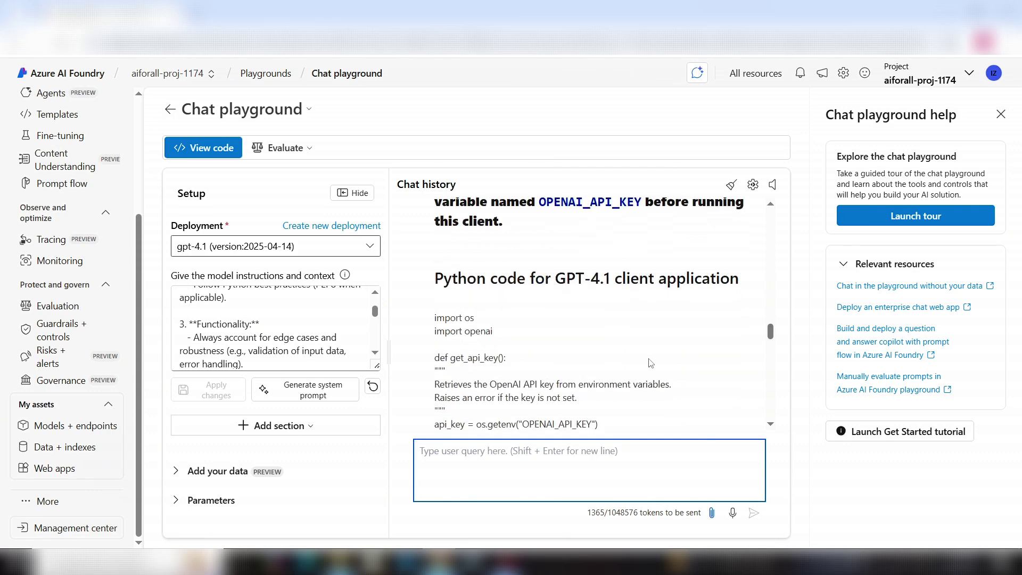
pyautogui.scroll(-4, 642, 363)
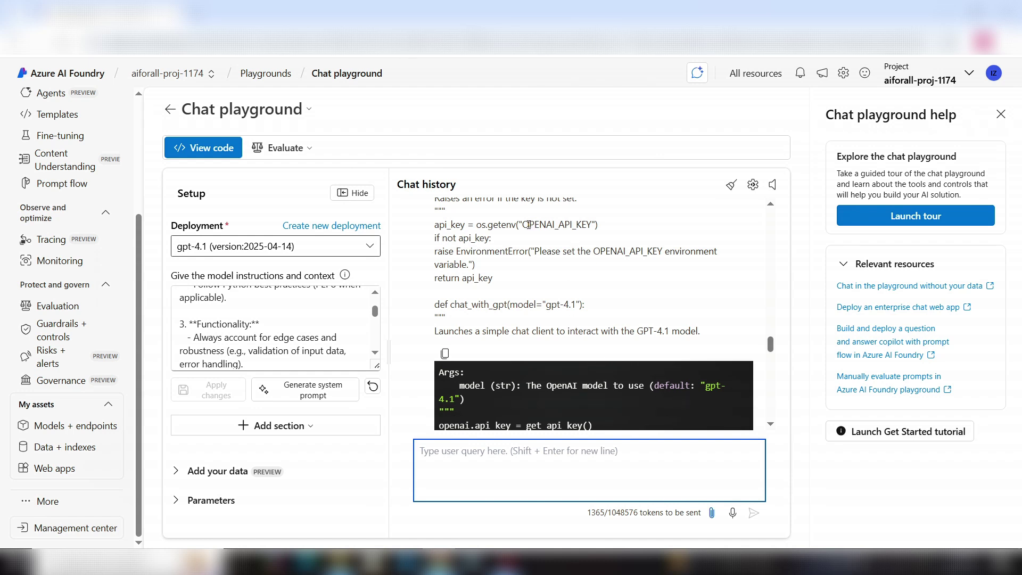
pyautogui.moveTo(523, 226); pyautogui.dragTo(591, 227)
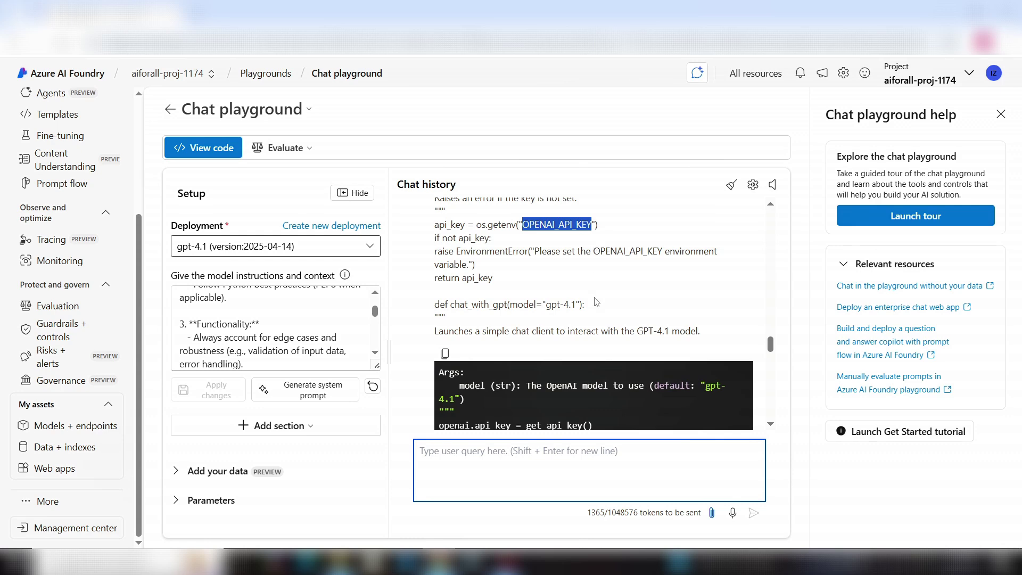
pyautogui.scroll(-3, 594, 296)
pyautogui.scroll(1, 594, 296)
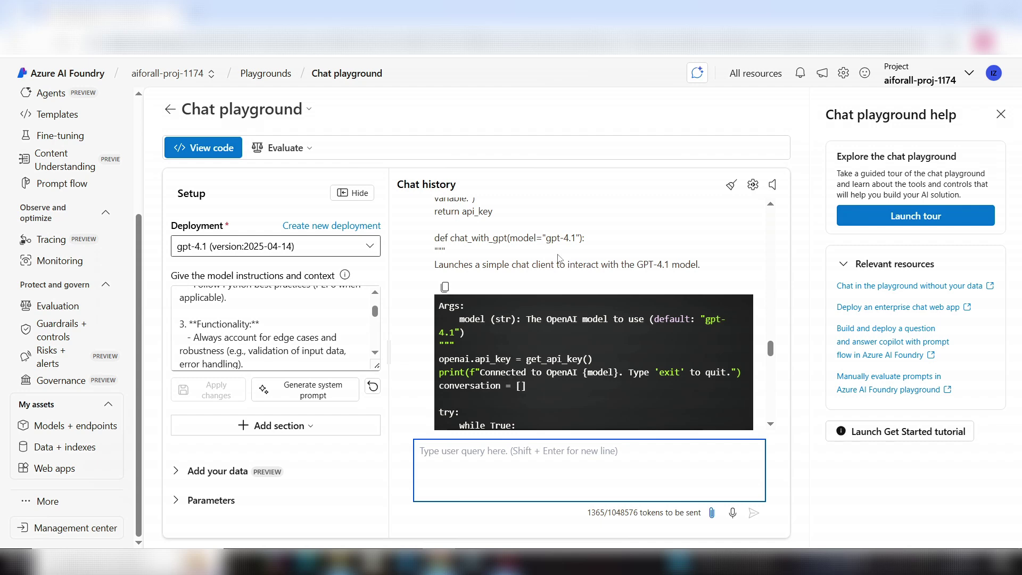
pyautogui.scroll(-1, 573, 258)
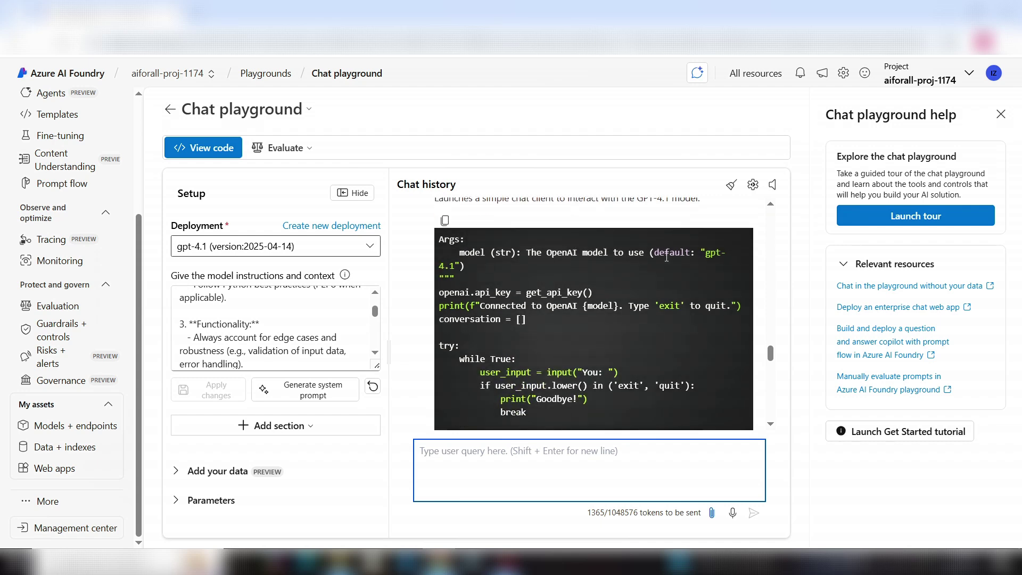
pyautogui.scroll(-4, 628, 261)
pyautogui.scroll(-10, 666, 263)
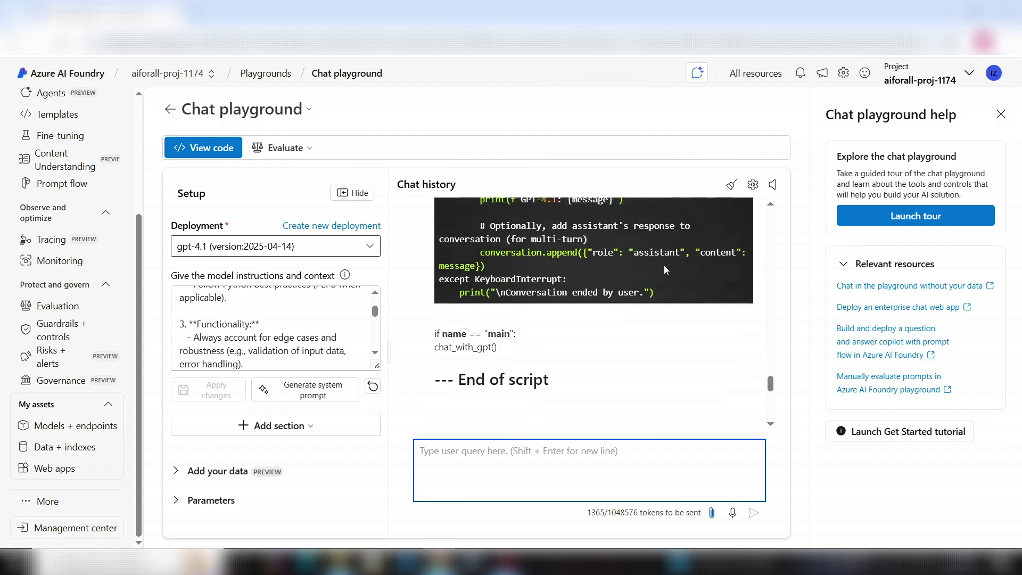
# Re-examine the script's API key and chat completion code, and read the example usage, edge cases and closing note.
pyautogui.scroll(8, 663, 274)
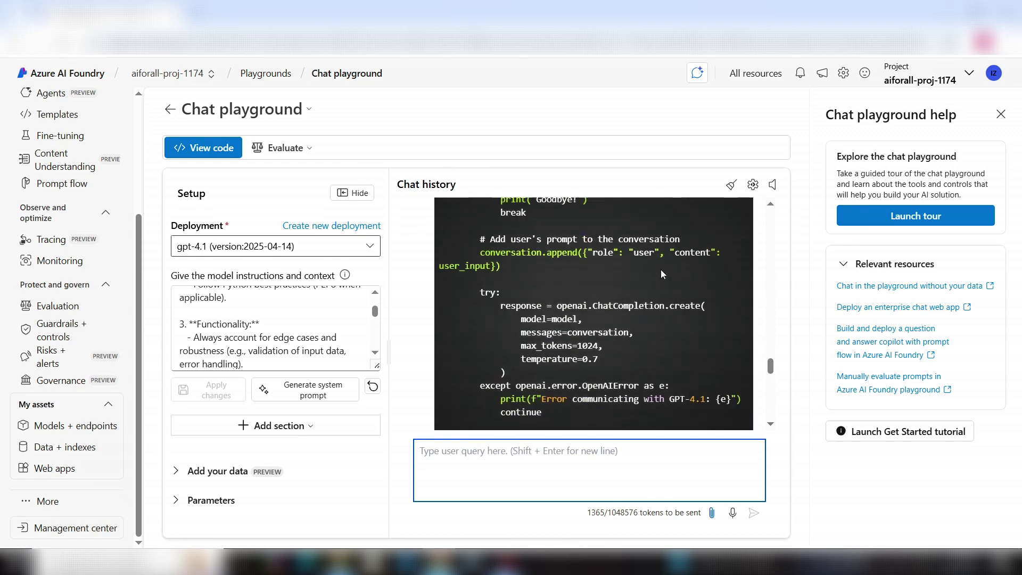
pyautogui.scroll(5, 662, 274)
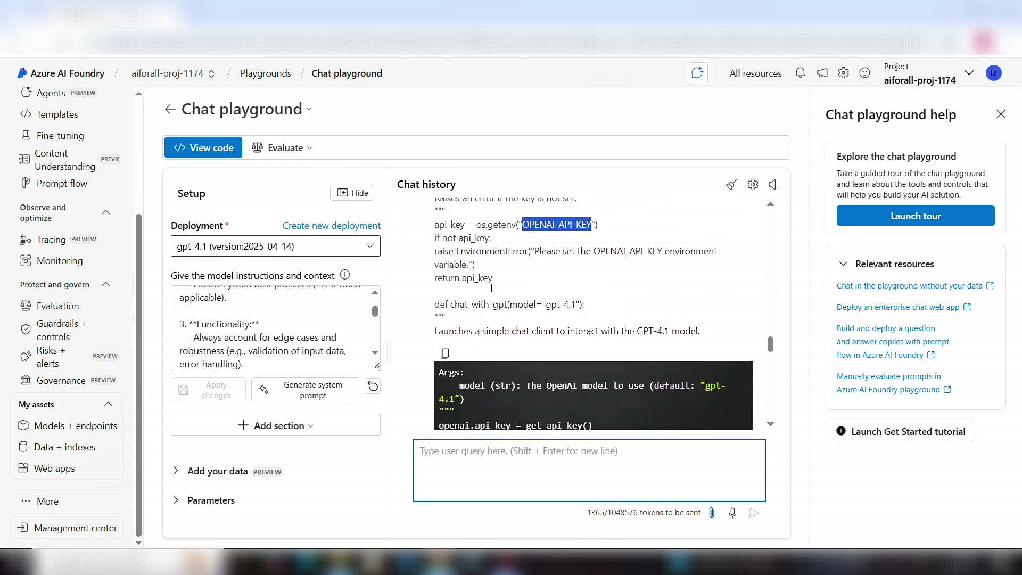
pyautogui.scroll(-5, 482, 355)
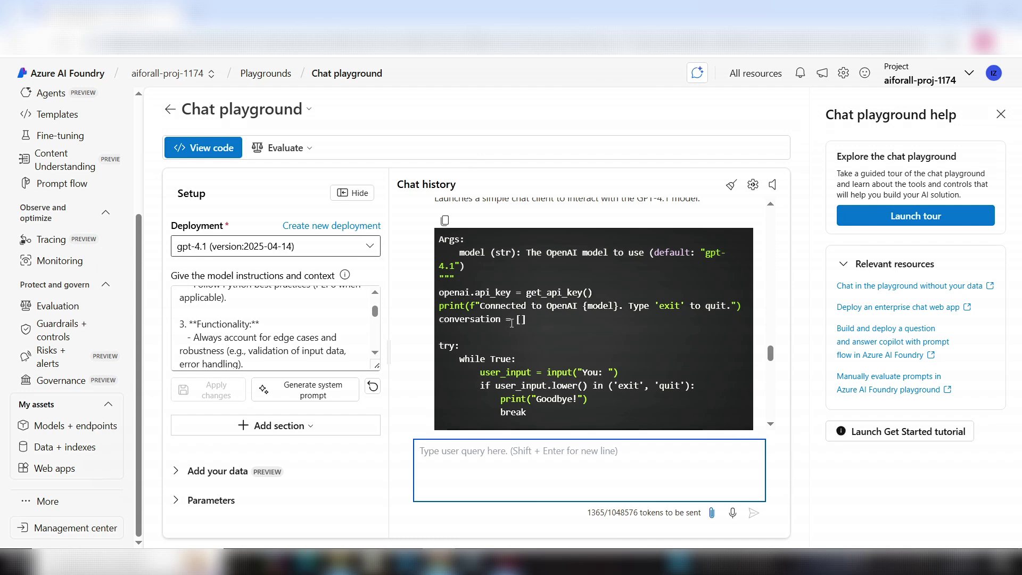
pyautogui.scroll(-8, 519, 328)
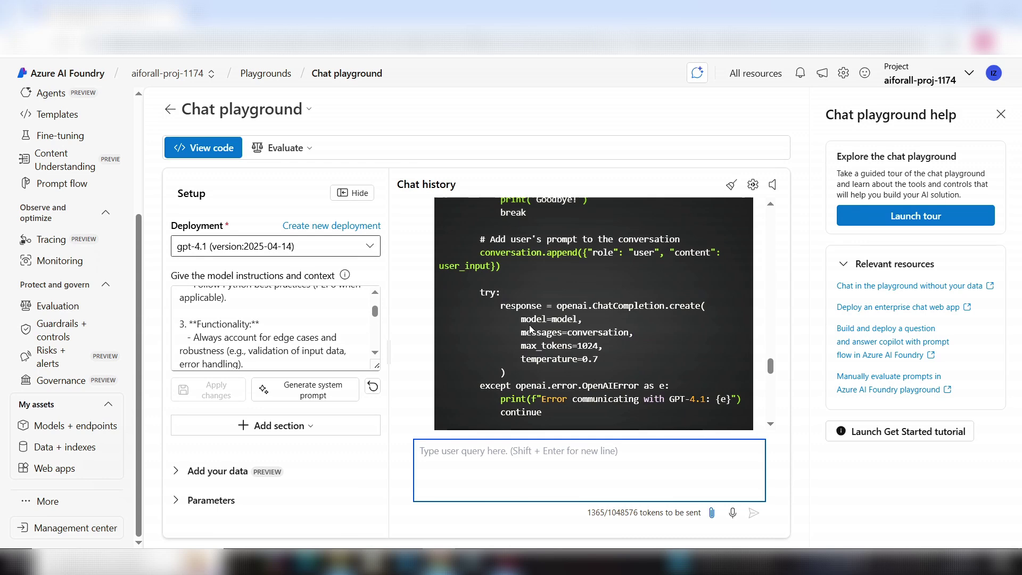
pyautogui.scroll(-4, 533, 336)
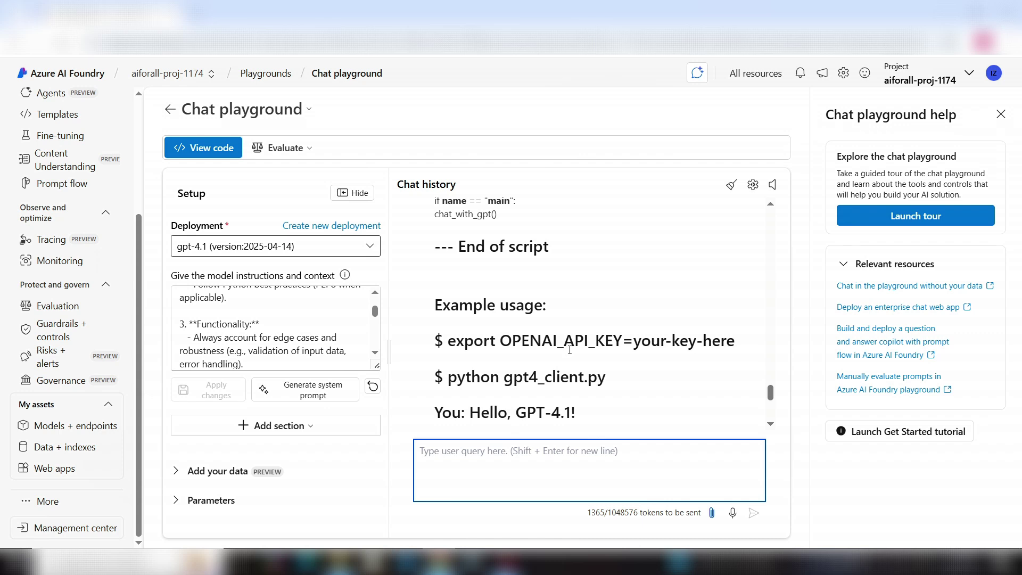
pyautogui.scroll(-4, 569, 353)
pyautogui.scroll(-2, 570, 353)
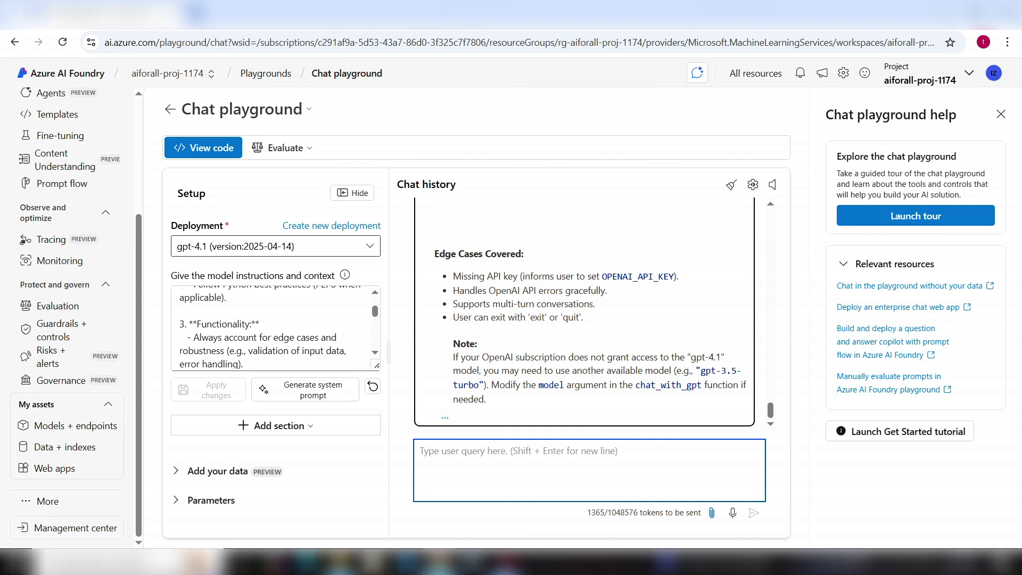
# Open portal.azure.com in a new browser tab and switch to the Azure portal home page.
pyautogui.hotkey('ctrl', 't')
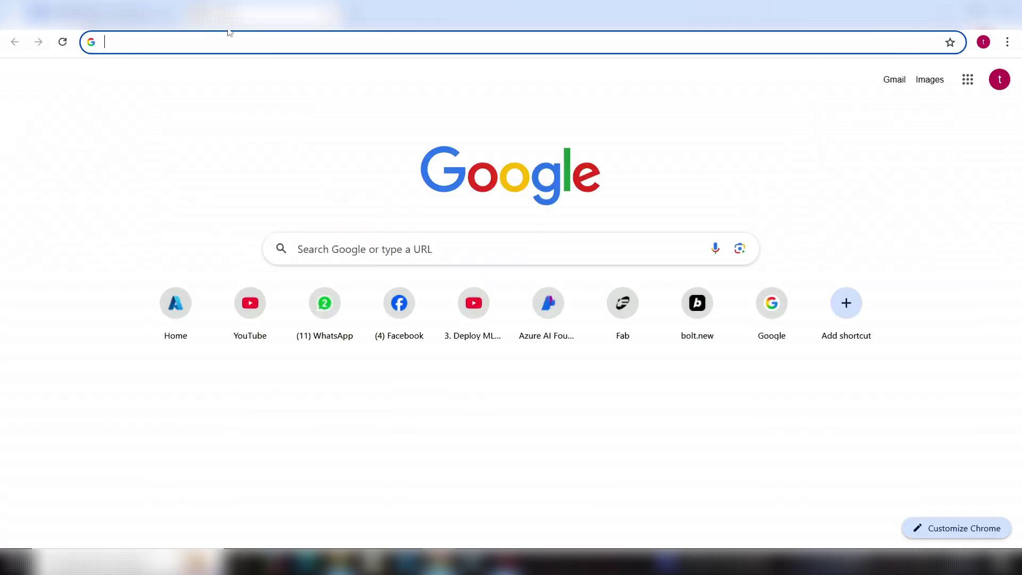
pyautogui.write('po')
pyautogui.press('Right')
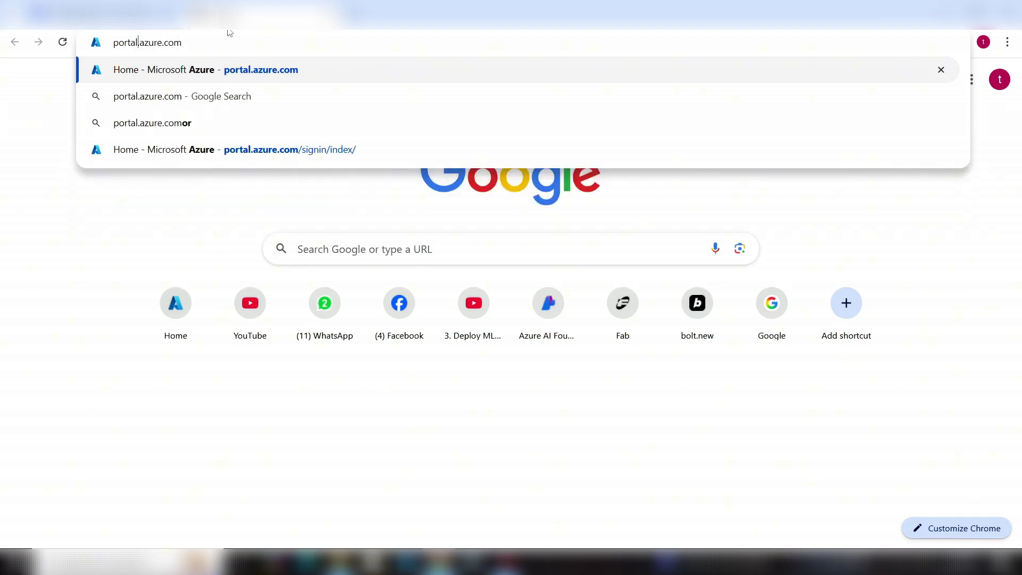
pyautogui.press('Right')
pyautogui.press('Right')
pyautogui.press('Right')
pyautogui.press('Right')
pyautogui.press('Return')
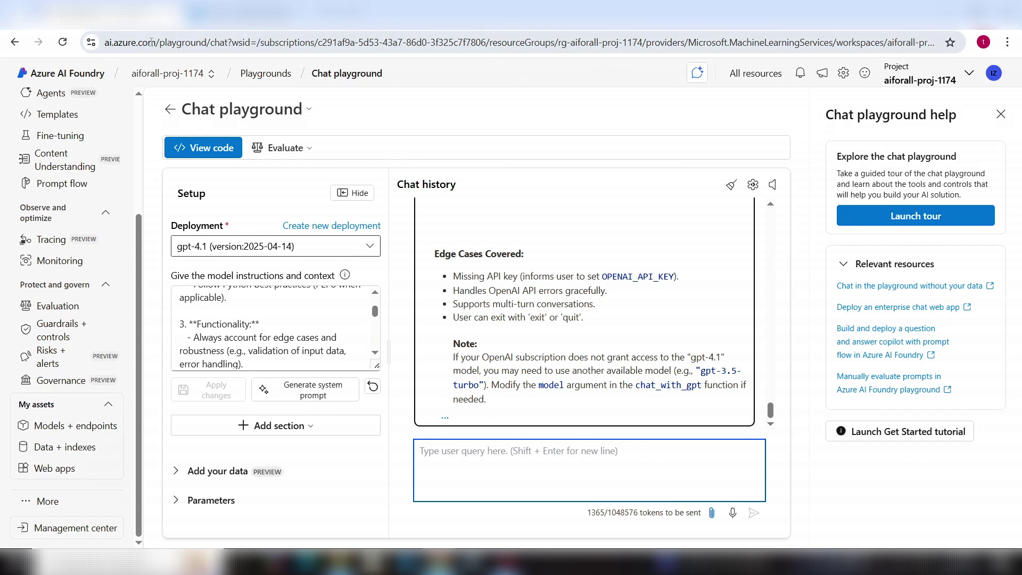
pyautogui.click(101, 13)
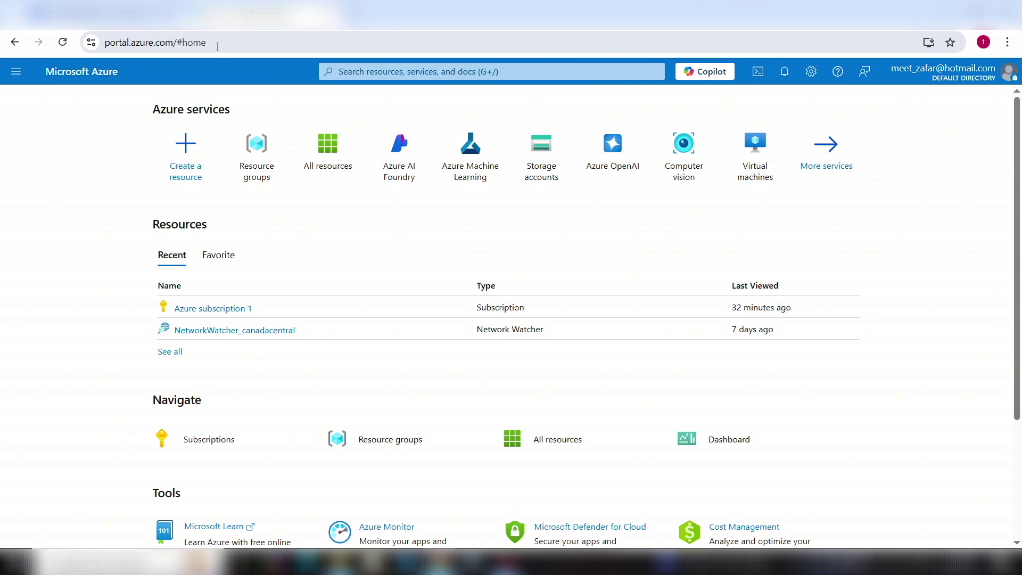
pyautogui.click(239, 13)
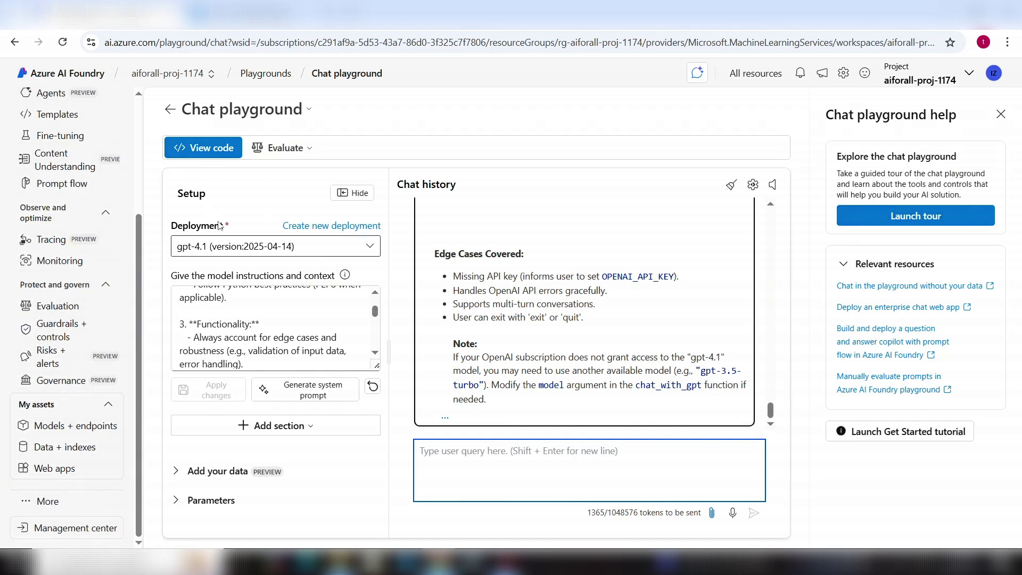
pyautogui.click(238, 15)
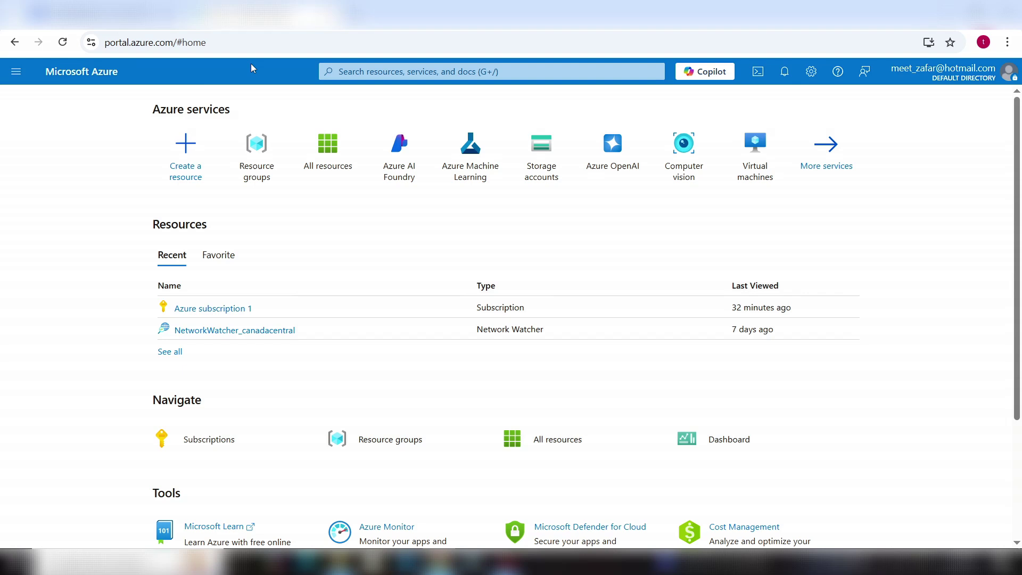
# View the list of all resources and open the resource group rg-aiforall-proj-1174.
pyautogui.click(334, 171)
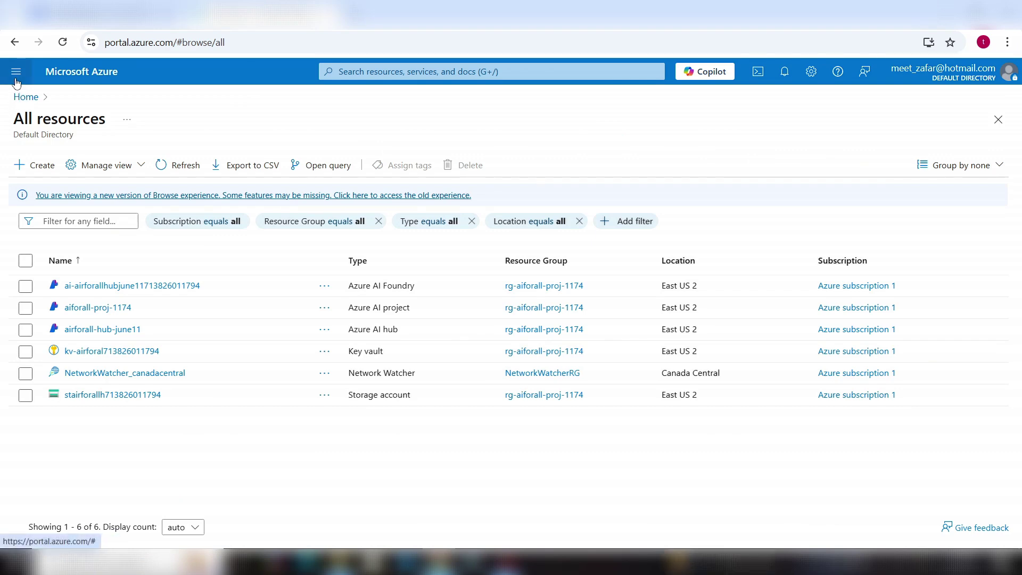
pyautogui.click(16, 74)
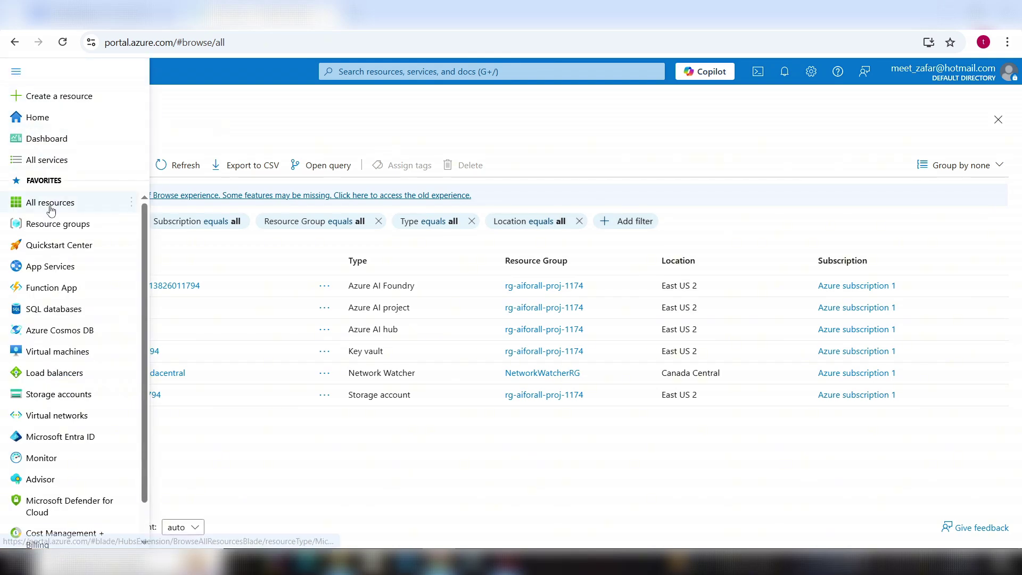
pyautogui.click(17, 73)
pyautogui.click(18, 74)
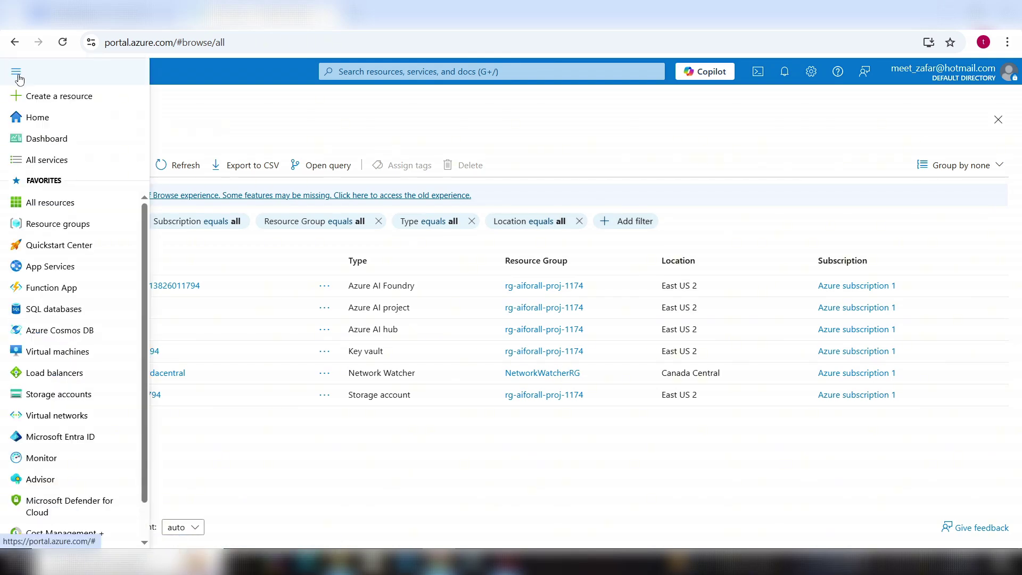
pyautogui.click(51, 228)
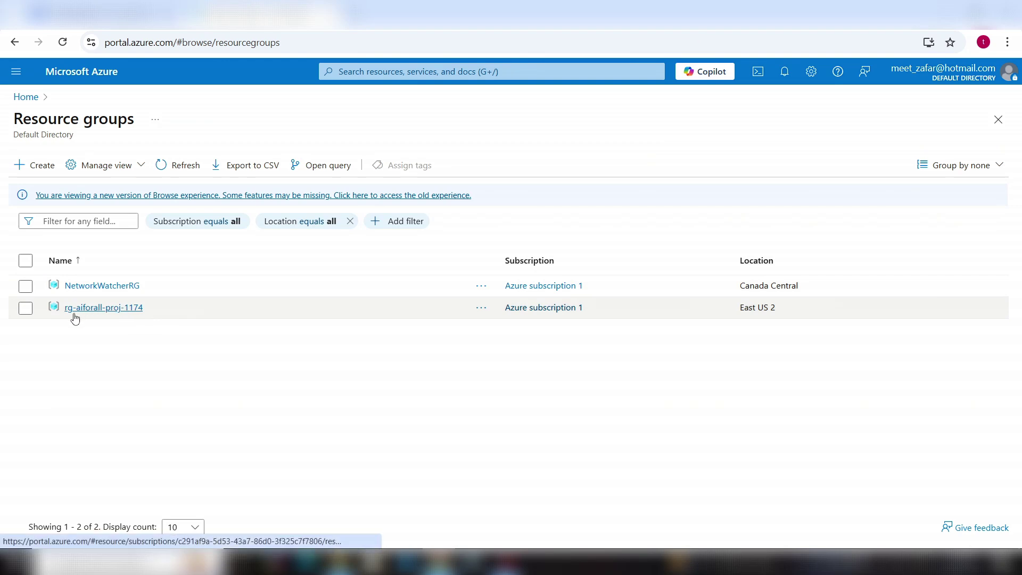
pyautogui.click(110, 313)
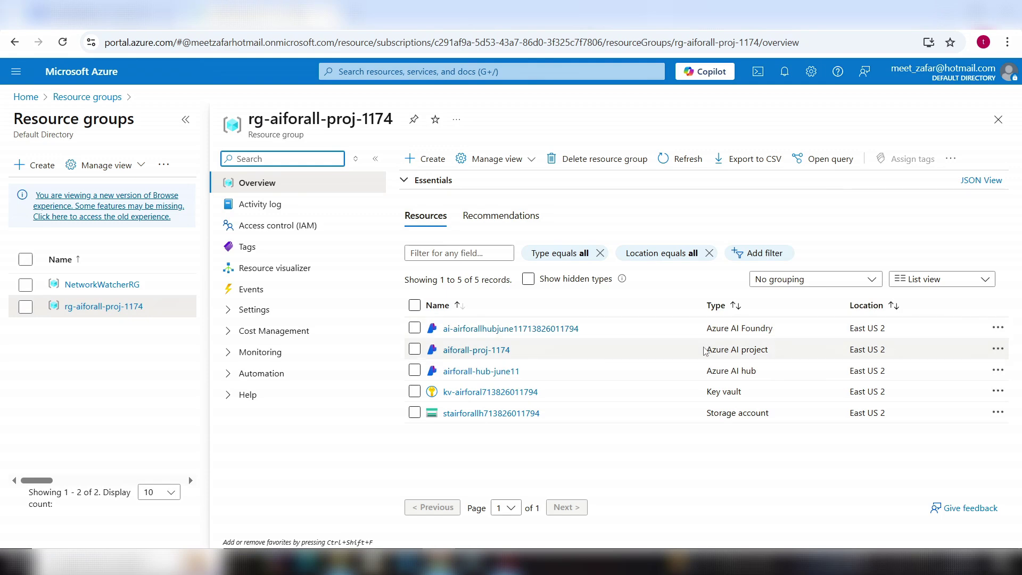
# Review the types of the resources in the group, from the Azure AI project and hub to the key vault and storage account.
pyautogui.moveTo(714, 352); pyautogui.dragTo(769, 351)
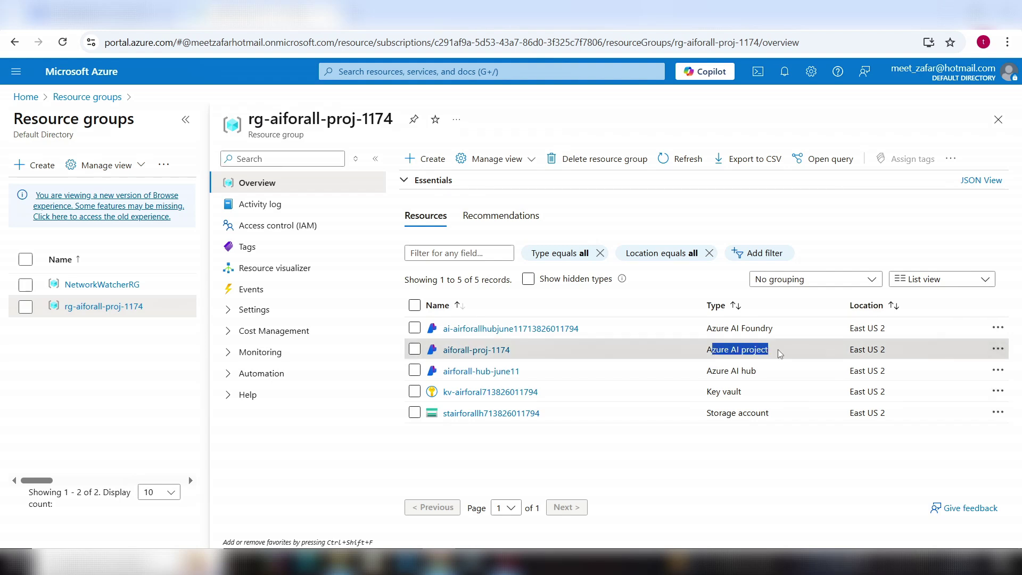
pyautogui.moveTo(706, 381); pyautogui.dragTo(766, 382)
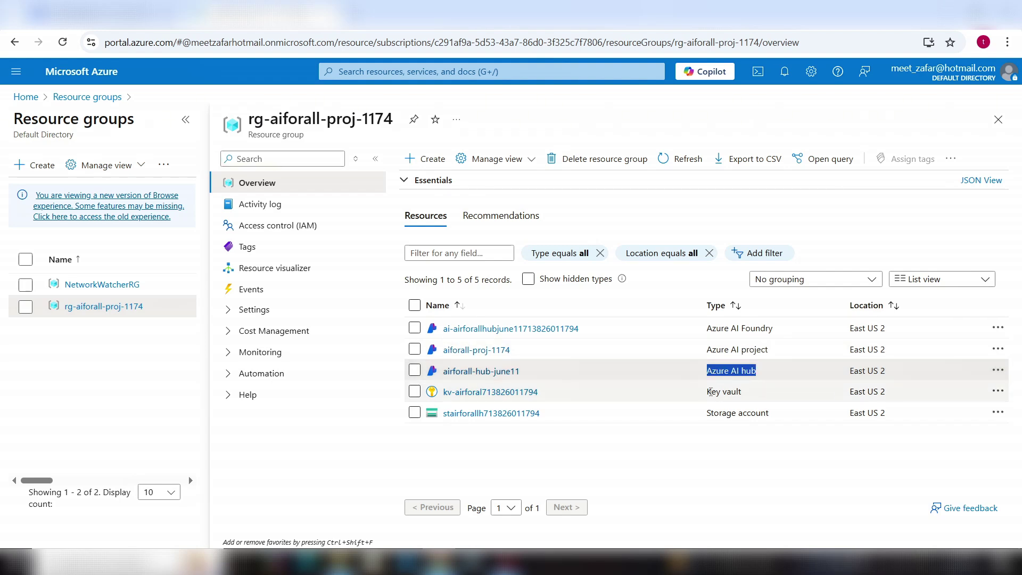
pyautogui.moveTo(706, 393); pyautogui.dragTo(789, 420)
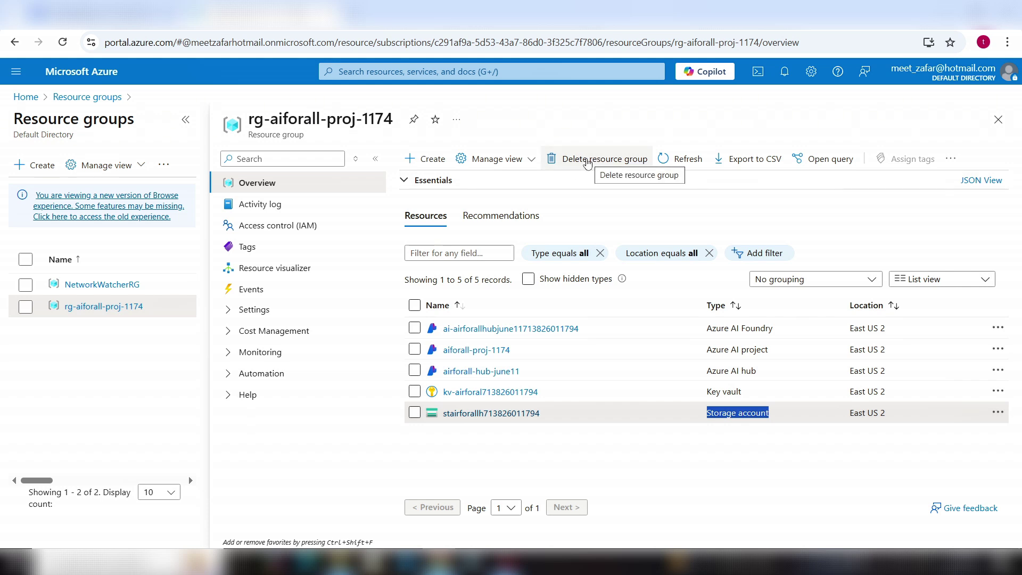
# Delete the resource group rg-aiforall-proj-1174 with its dependent resources, entering its name as confirmation and approving the permanent deletion.
pyautogui.click(587, 160)
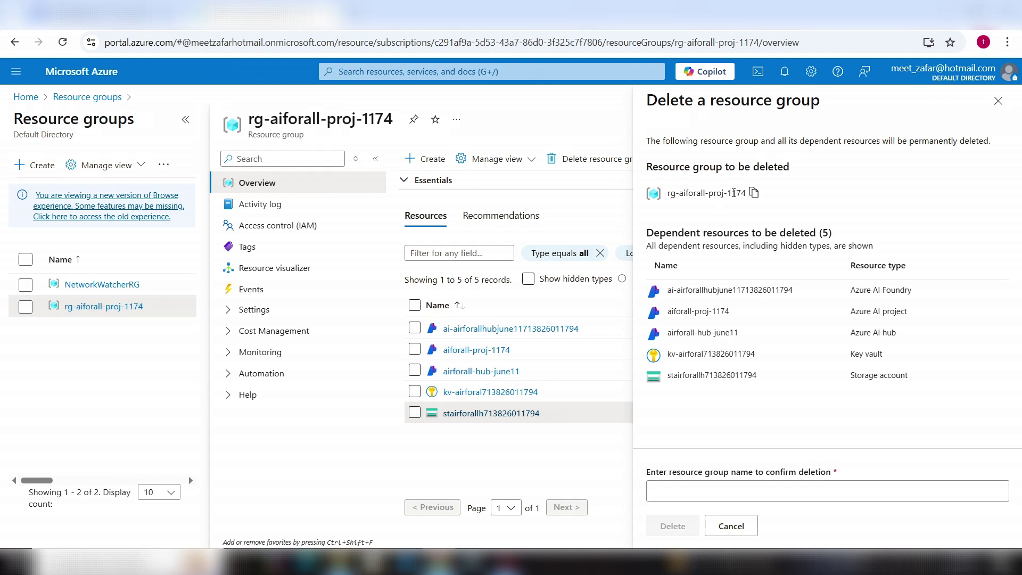
pyautogui.moveTo(734, 193); pyautogui.dragTo(660, 196)
pyautogui.click(776, 206)
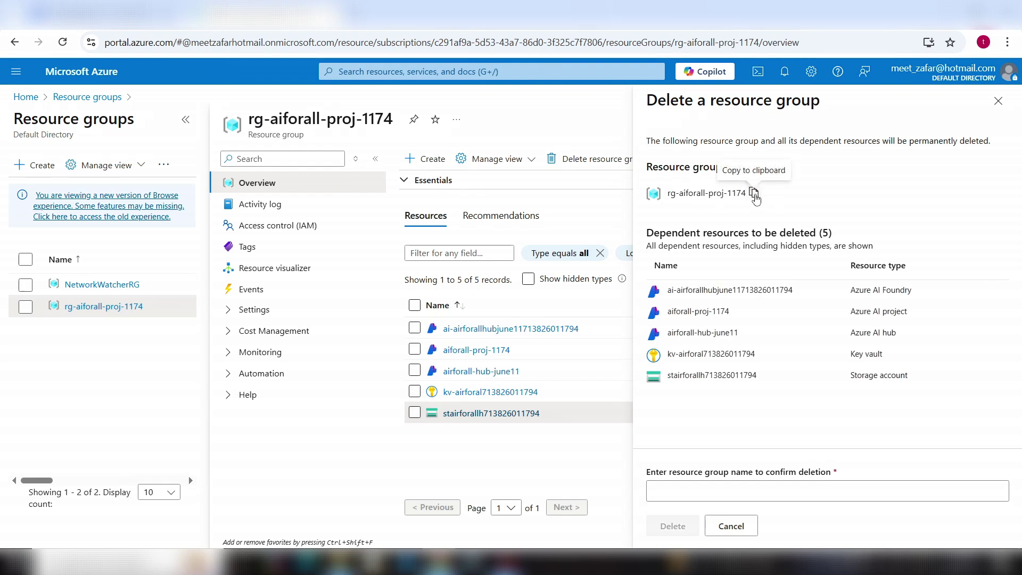
pyautogui.click(755, 194)
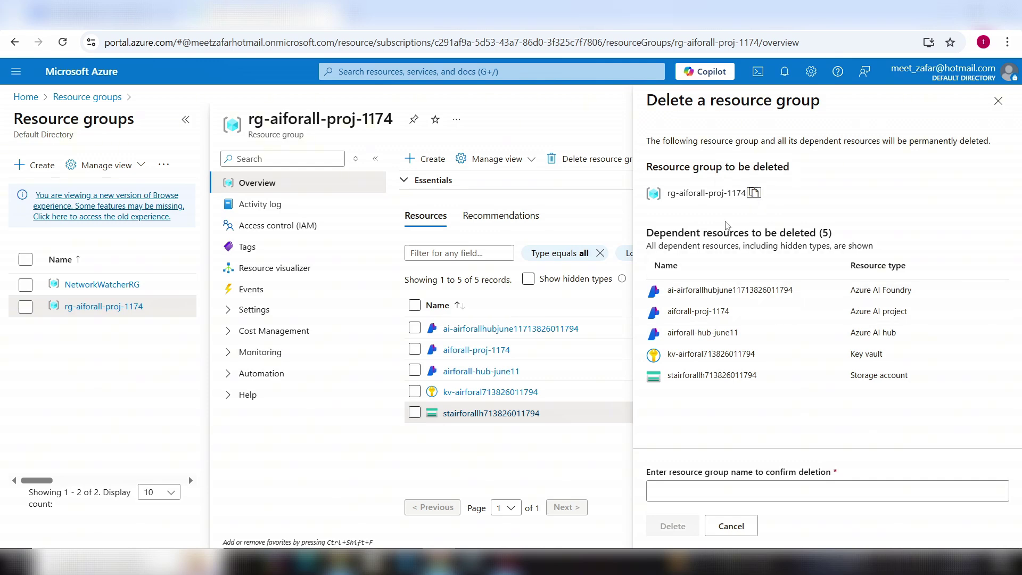
pyautogui.click(694, 494)
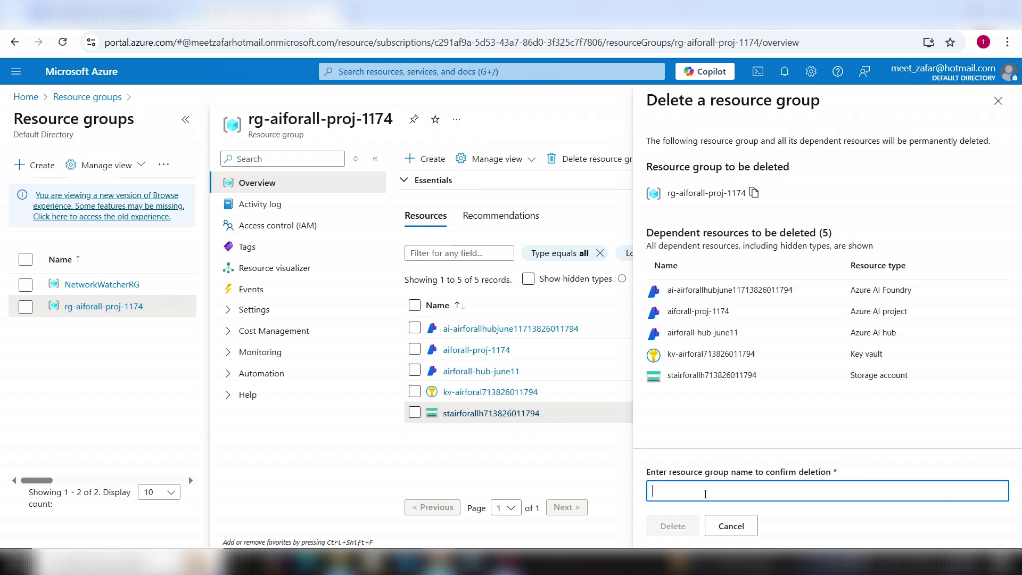
pyautogui.hotkey('ctrl', 'v')
pyautogui.click(673, 525)
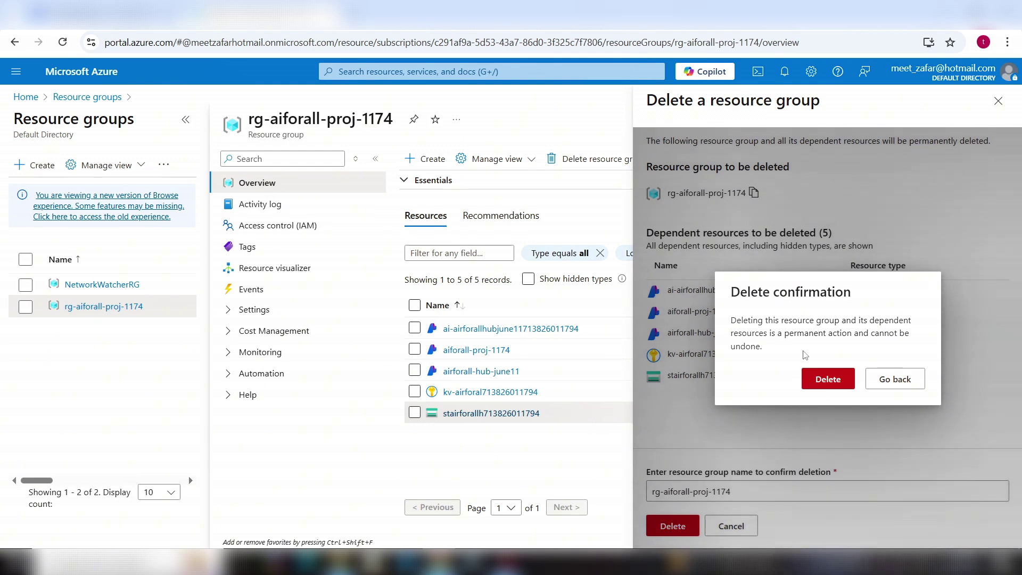
pyautogui.click(831, 383)
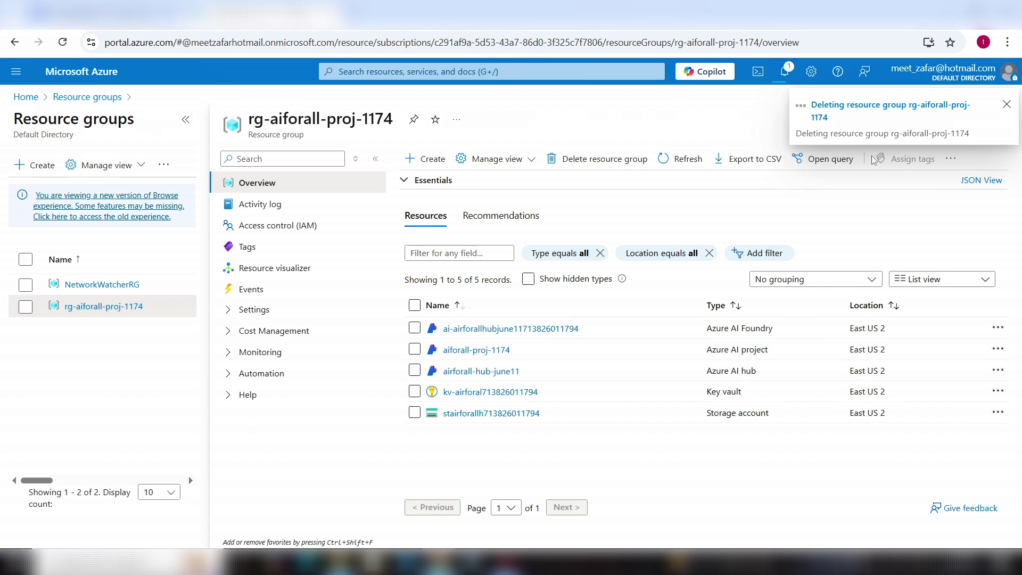
# Check the notifications for the deletion status and return to the list of resource groups.
pyautogui.click(785, 72)
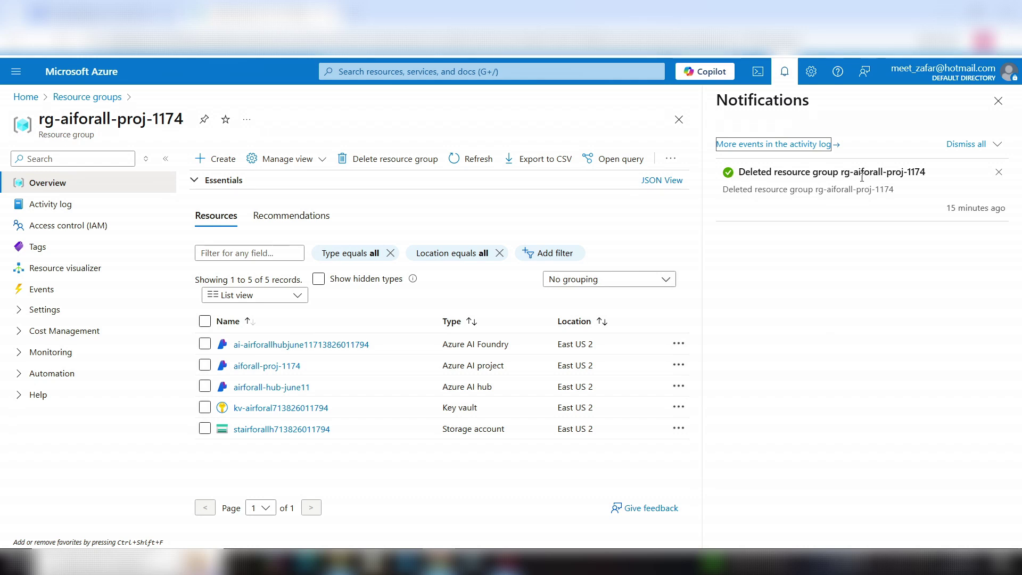
pyautogui.click(98, 101)
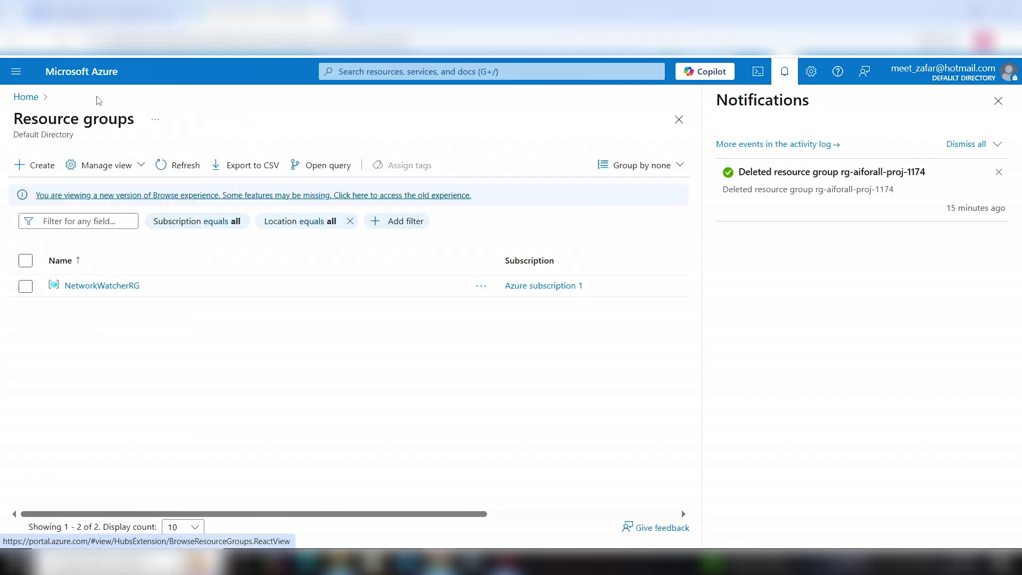